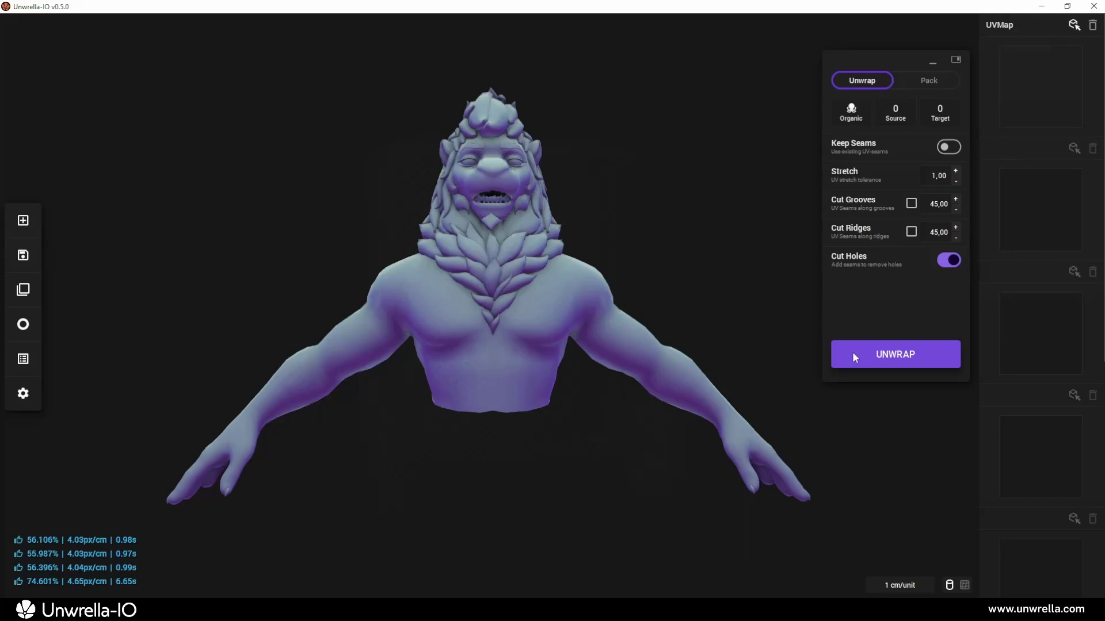
Step: Unwrap the lion-headed character in Organic mode with stretch 1,00 and inspect the unwrapped mermaid model
left_click(853, 354)
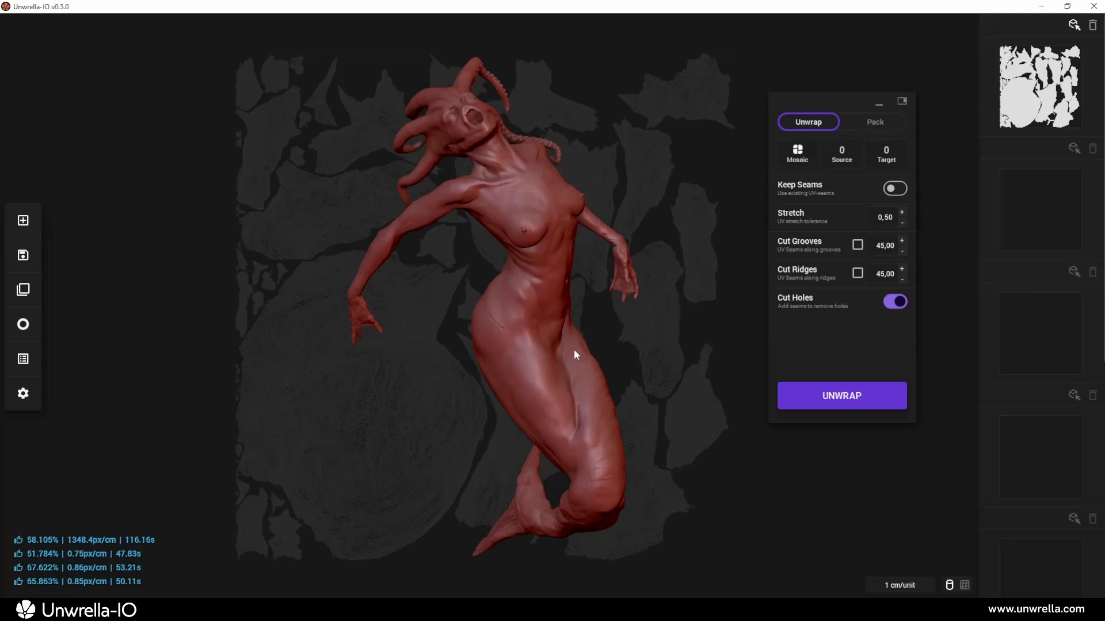
left_click_drag(622, 351, 349, 351)
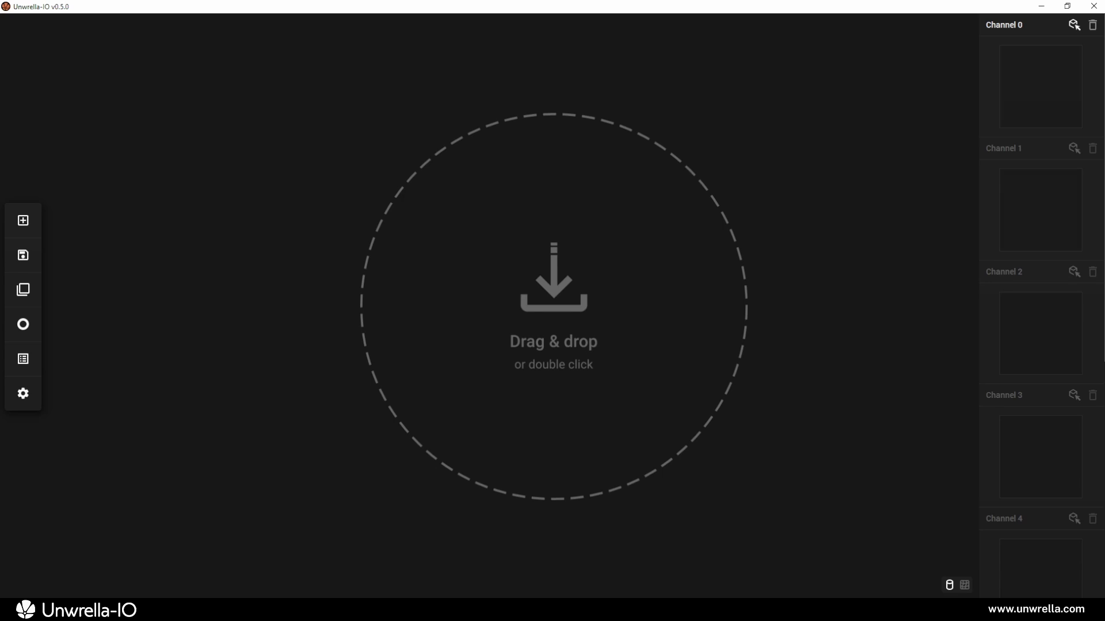
Step: Load 04_ContainerRobot.obj from the Stash folder into the empty scene and unwrap it in Hard mode with stretch 0,15
left_click_drag(1104, 118, 983, 128)
left_click_drag(947, 262, 710, 278)
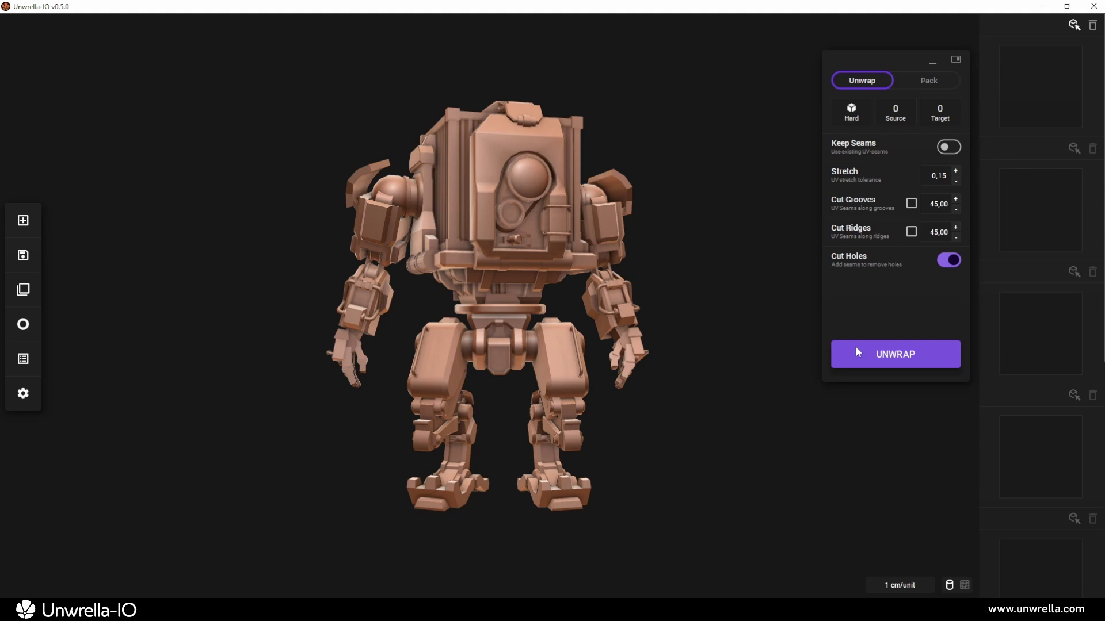
left_click(856, 349)
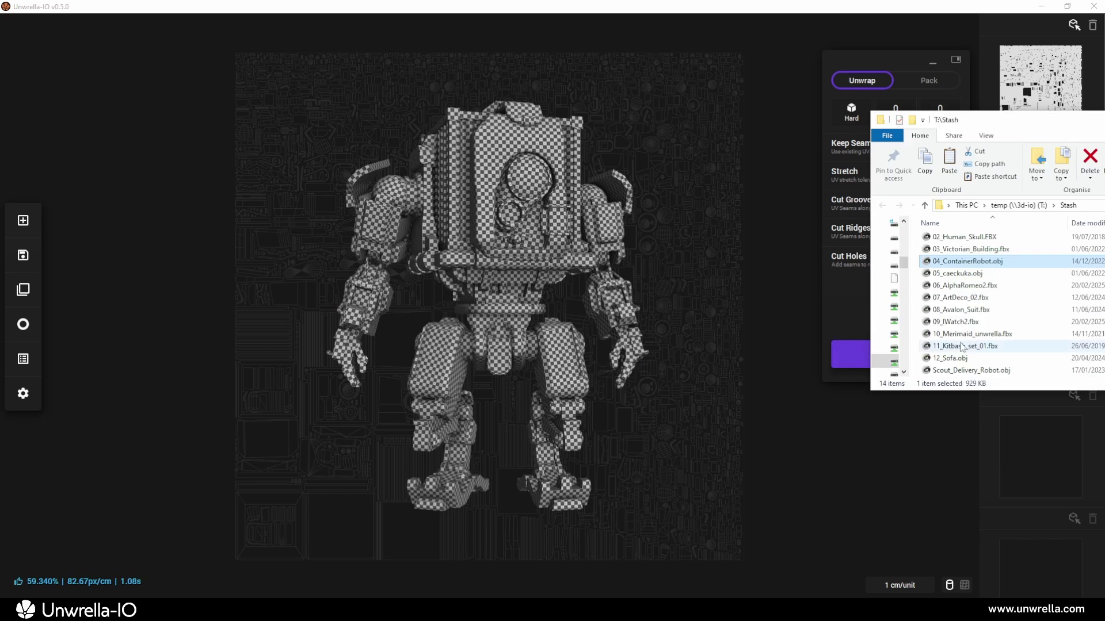
Step: Load Scout_Delivery_Robot.obj, unwrap it in Hard mode with stretch 0,15 and check the checker pattern around the model
left_click_drag(960, 371, 765, 345)
left_click(860, 355)
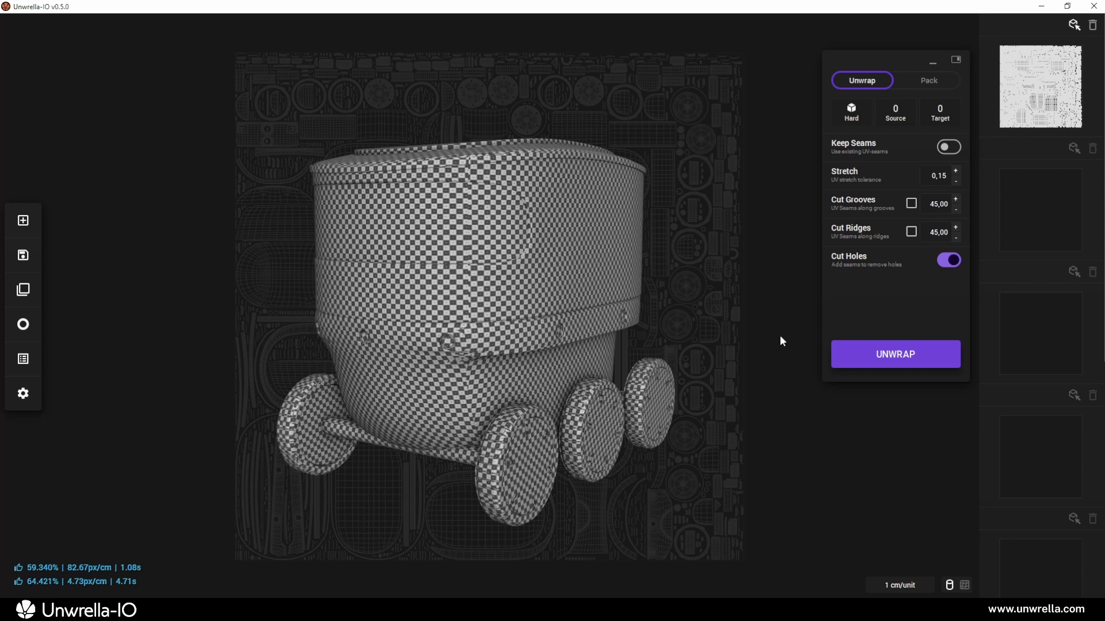
left_click_drag(568, 329, 300, 326)
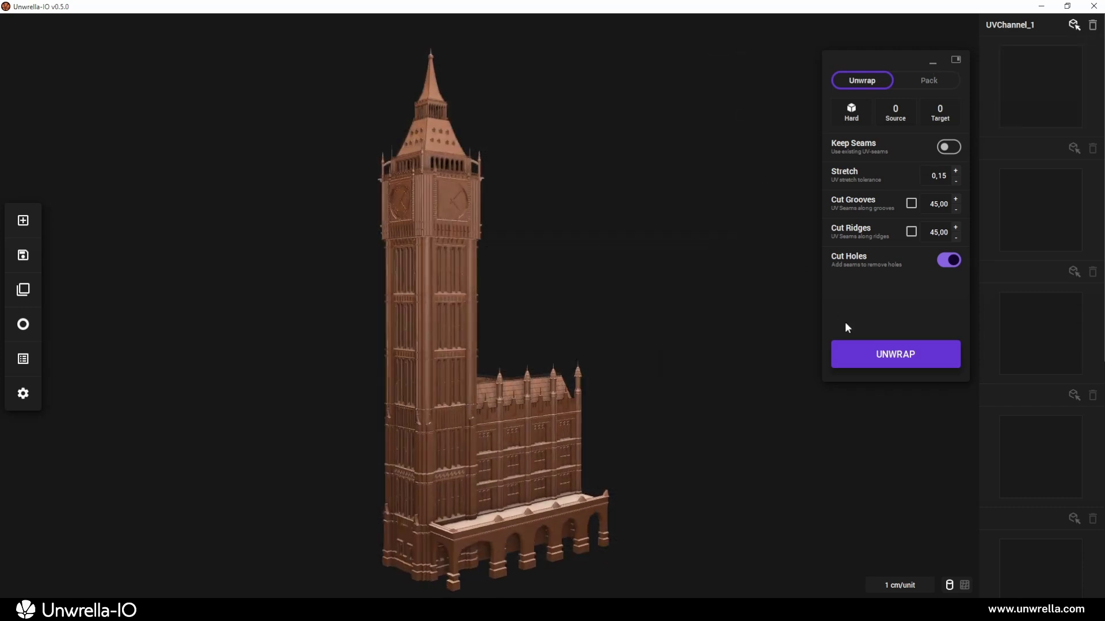
Step: Unwrap the clock tower and the Art Deco building in Hard mode with stretch 0,15, inspecting the building's UV layout
left_click(851, 348)
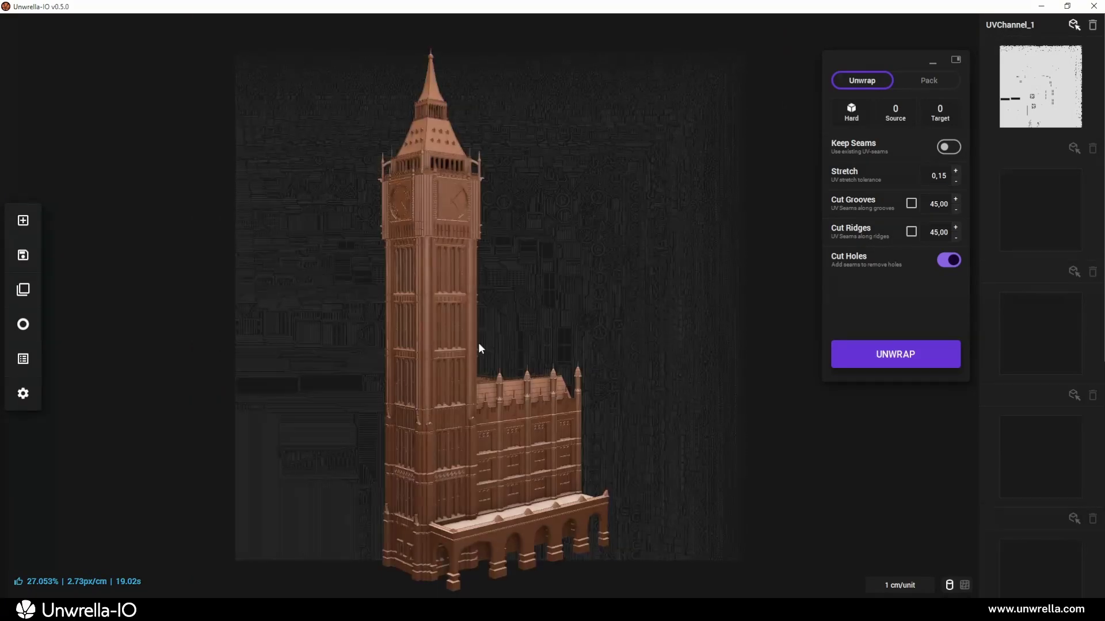
mouse_move(478, 343)
left_mouse_down()
mouse_move(418, 348)
mouse_move(959, 343)
left_mouse_up()
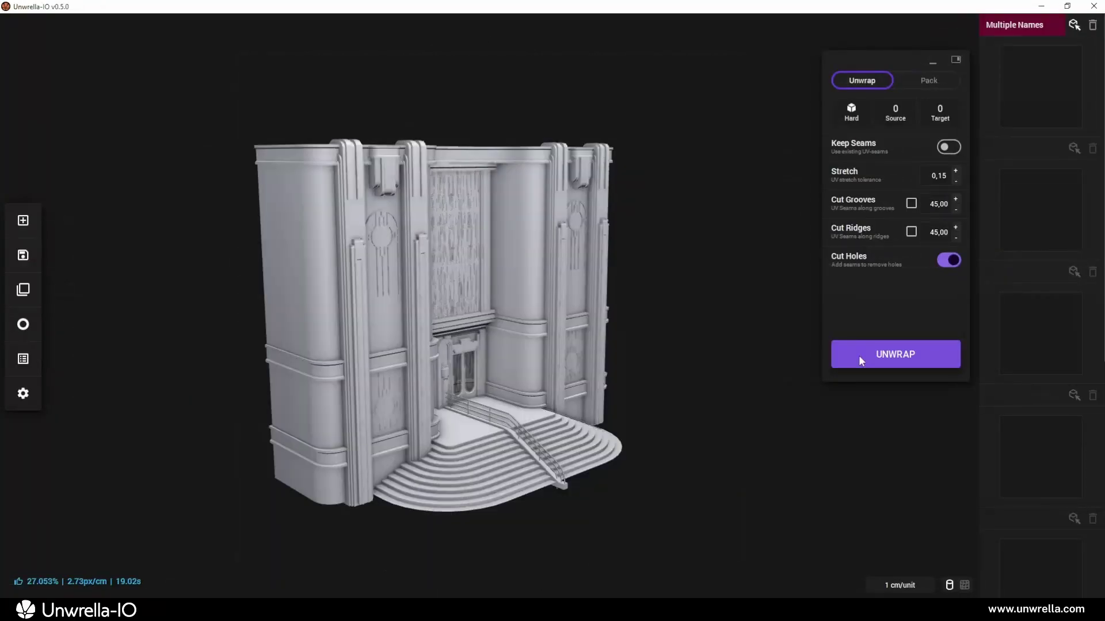
left_click(858, 354)
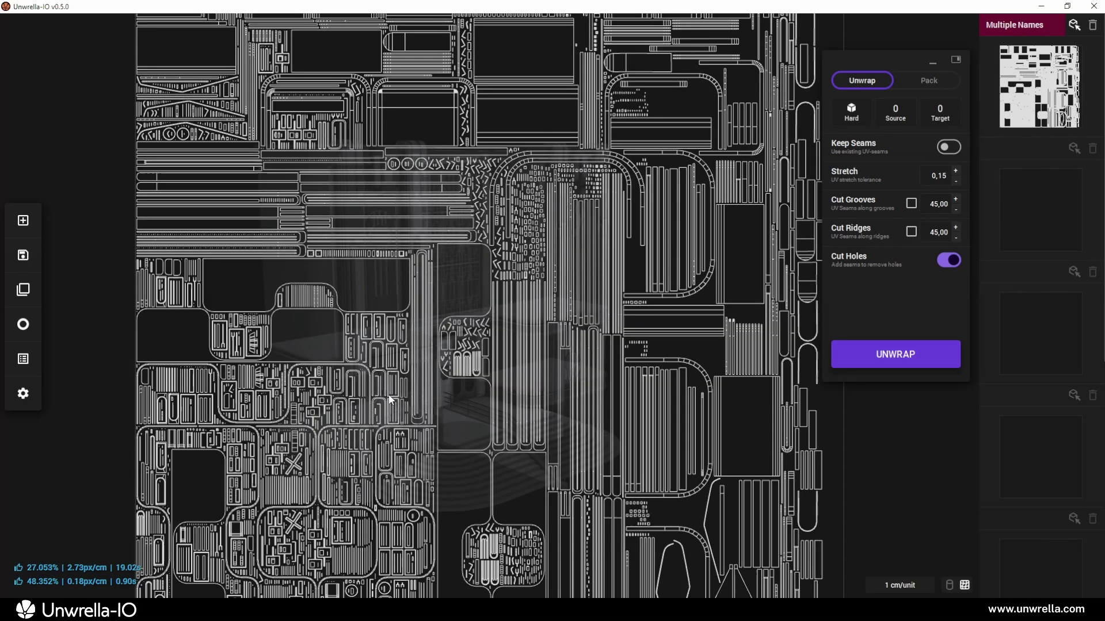
scroll(389, 396, "up", 4)
middle_click_drag(337, 380, 522, 309)
scroll(548, 306, "down", 8)
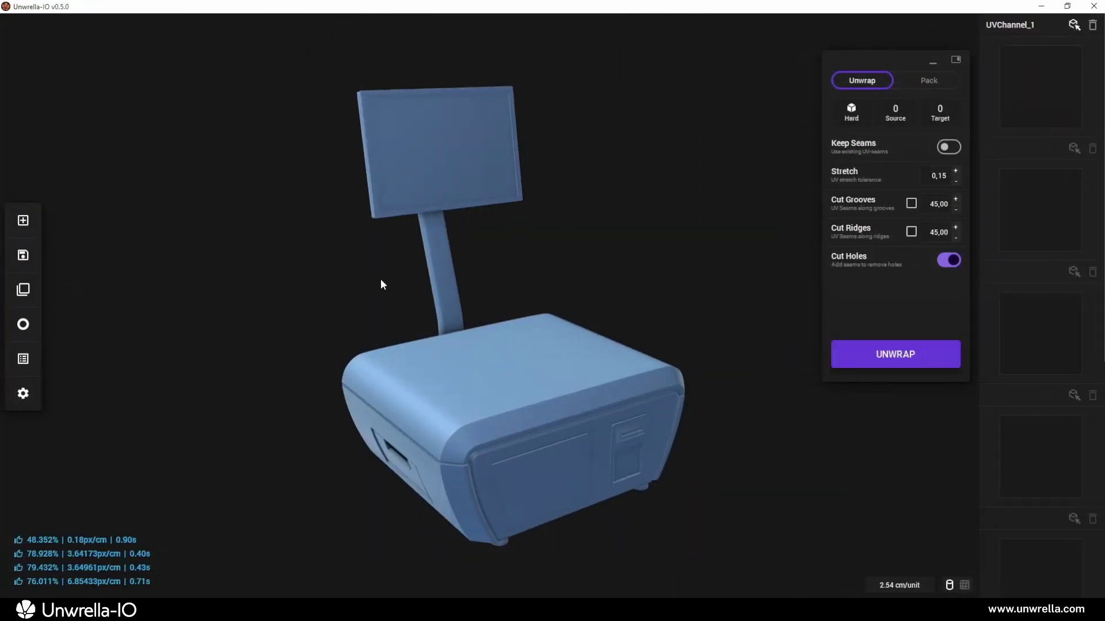
Step: Unwrap the terminal with the tilted screen in Hard mode and show the checker texture on it in the 3D view
left_click(852, 350)
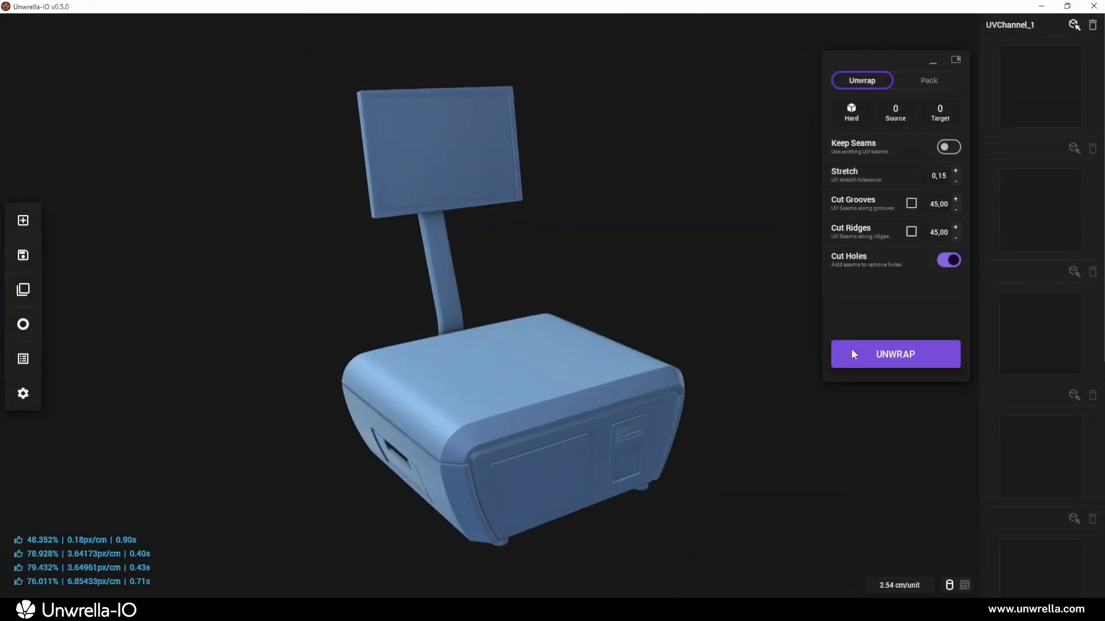
key("Tab")
key("t")
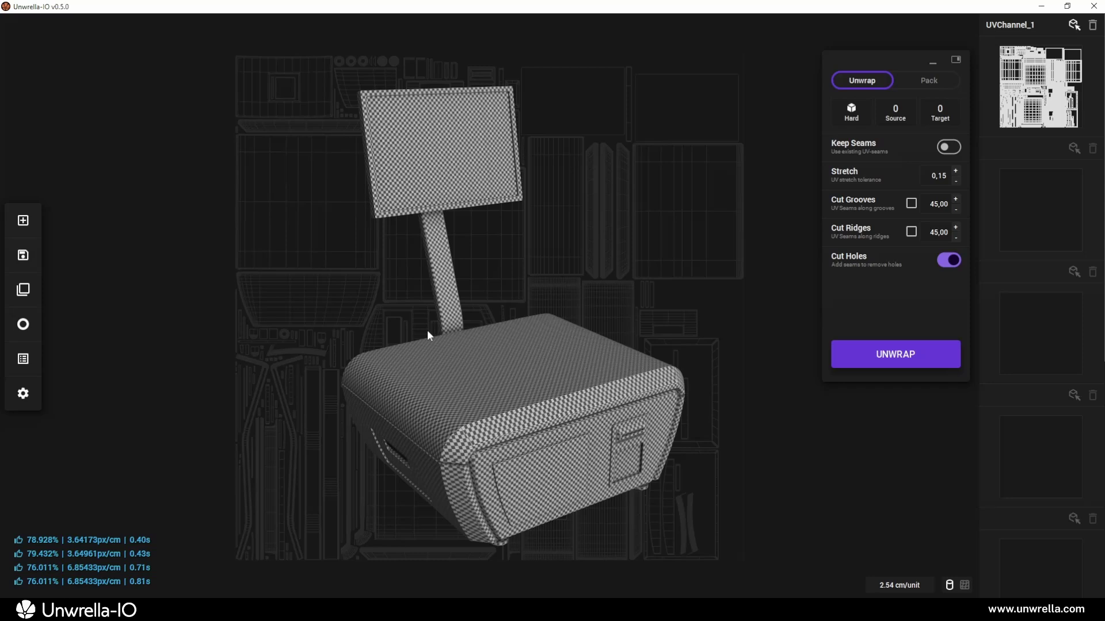
left_click_drag(427, 330, 722, 323)
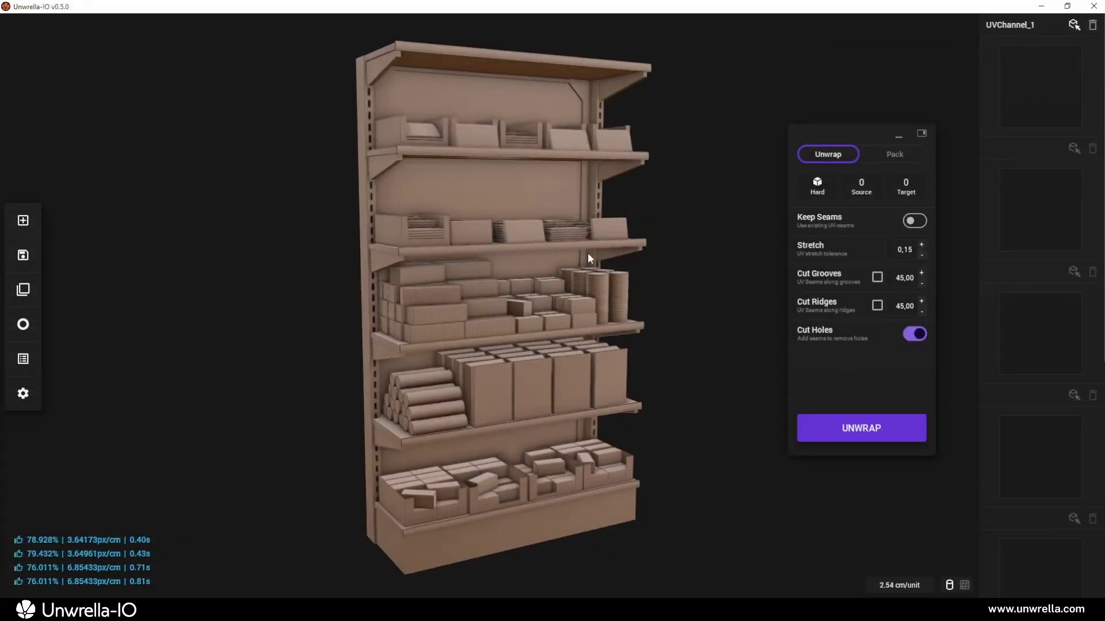
Step: Unwrap the stocked store shelf and the row of books in Hard mode with stretch 0,15
left_click(816, 417)
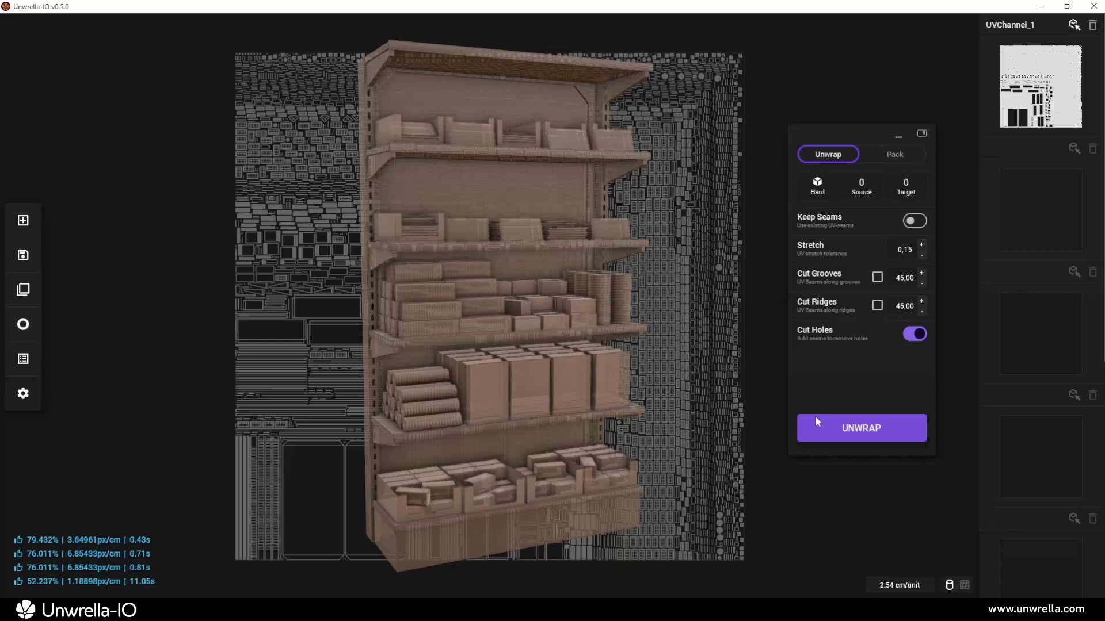
left_click_drag(406, 351, 746, 354)
left_click_drag(745, 353, 961, 354)
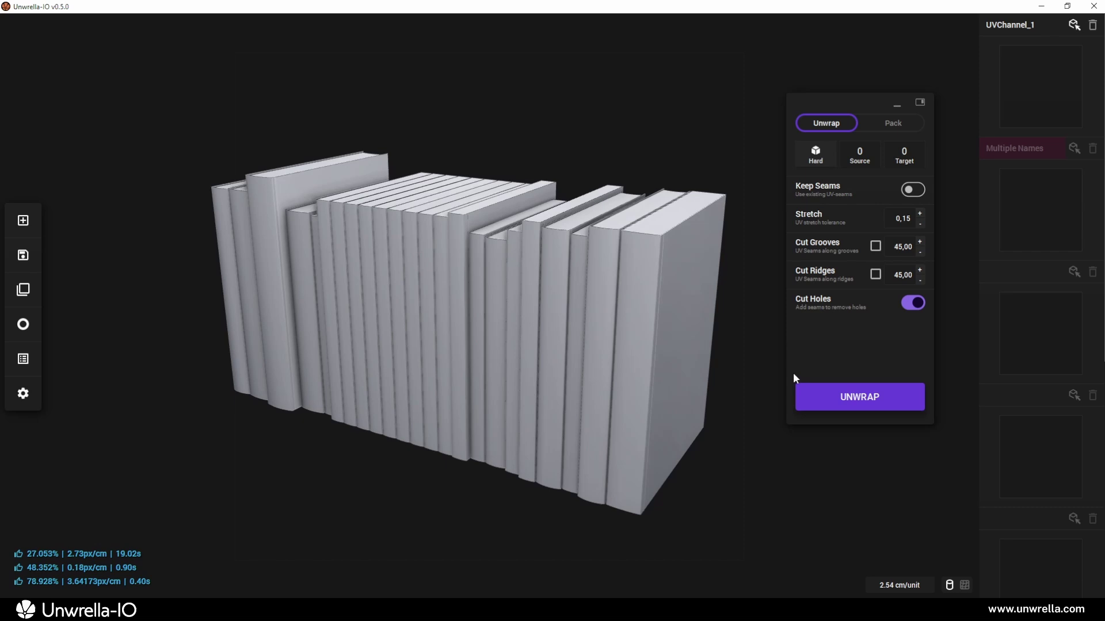
left_click(813, 393)
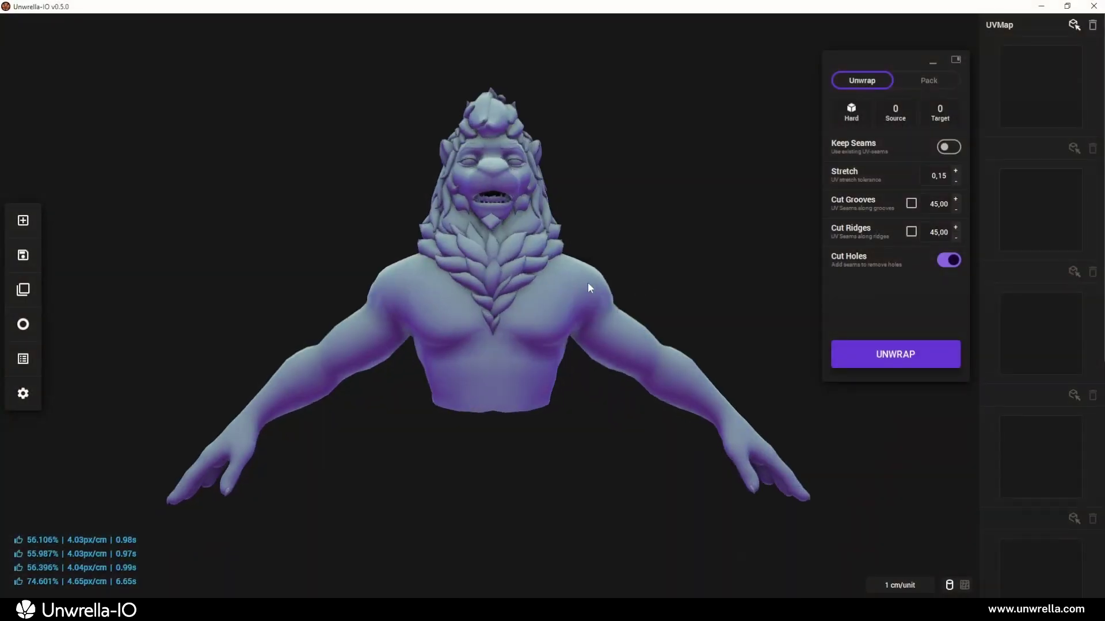
Step: Switch the lion-headed character to Organic mode with stretch 1,00, unwrap it and inspect the checkered result
left_click(851, 112)
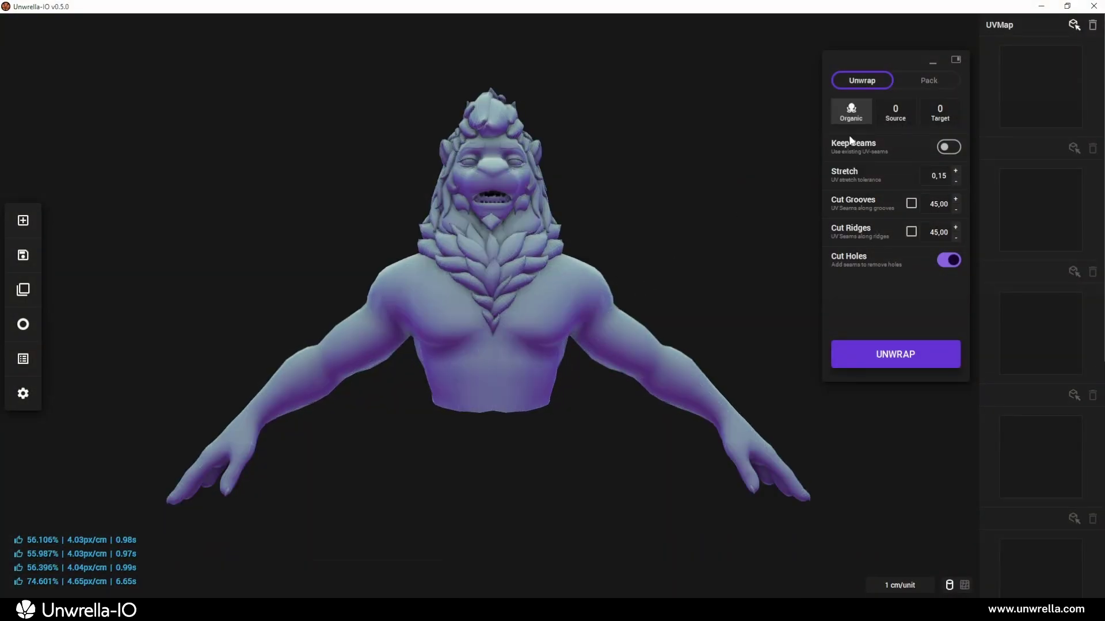
left_click(853, 354)
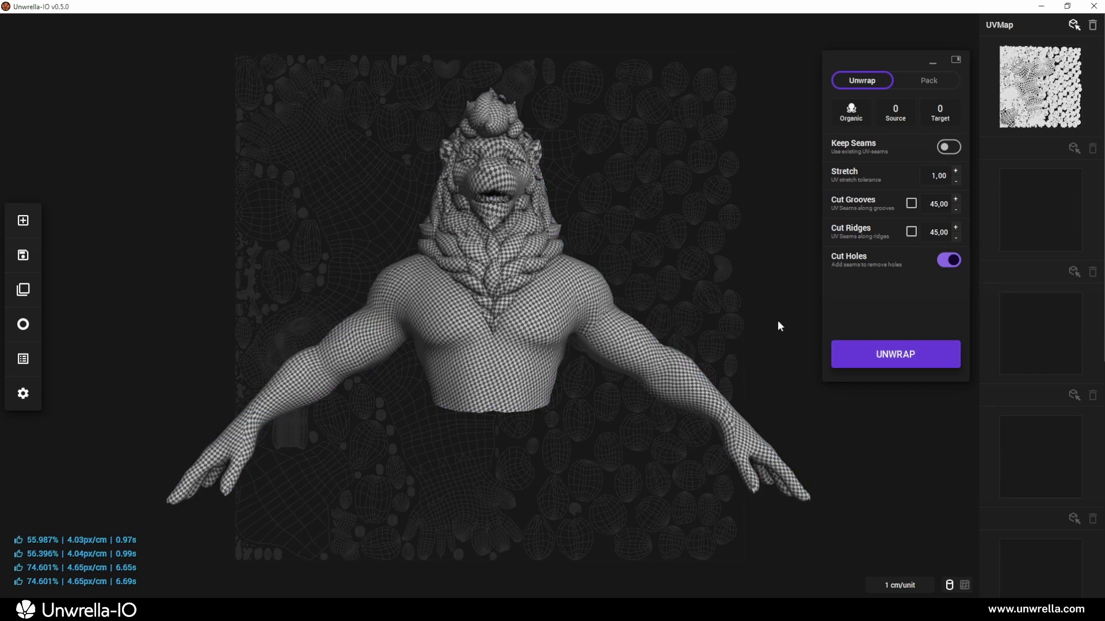
left_click_drag(778, 320, 456, 317)
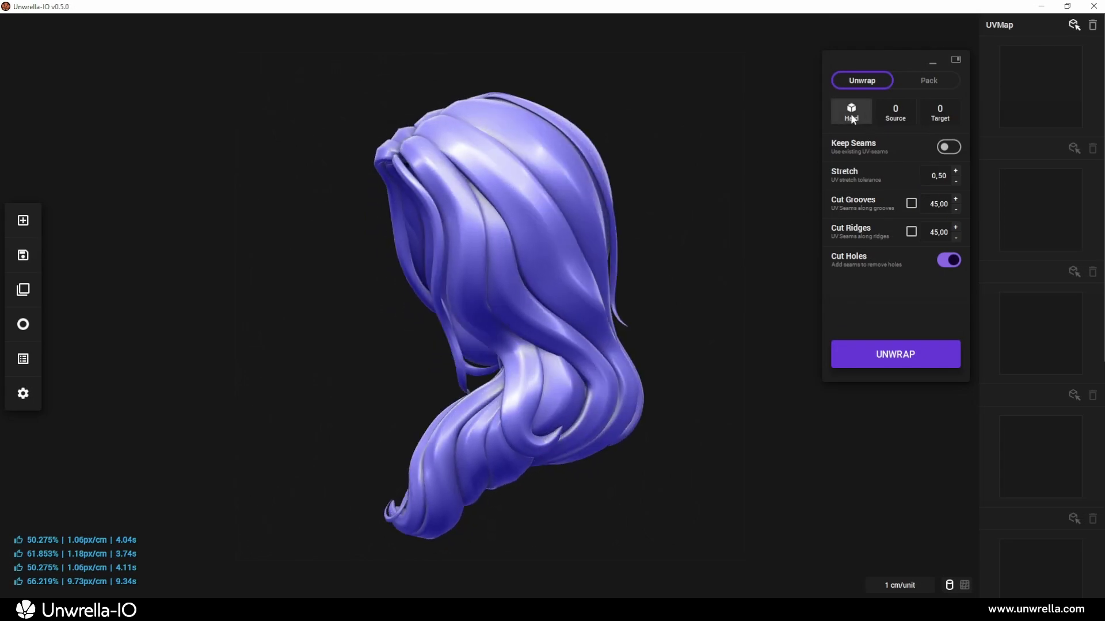
Step: Set the hair model to Organic mode with stretch 0,00 and unwrap it into channel 0
left_click(850, 112)
left_click(846, 179)
left_click(847, 354)
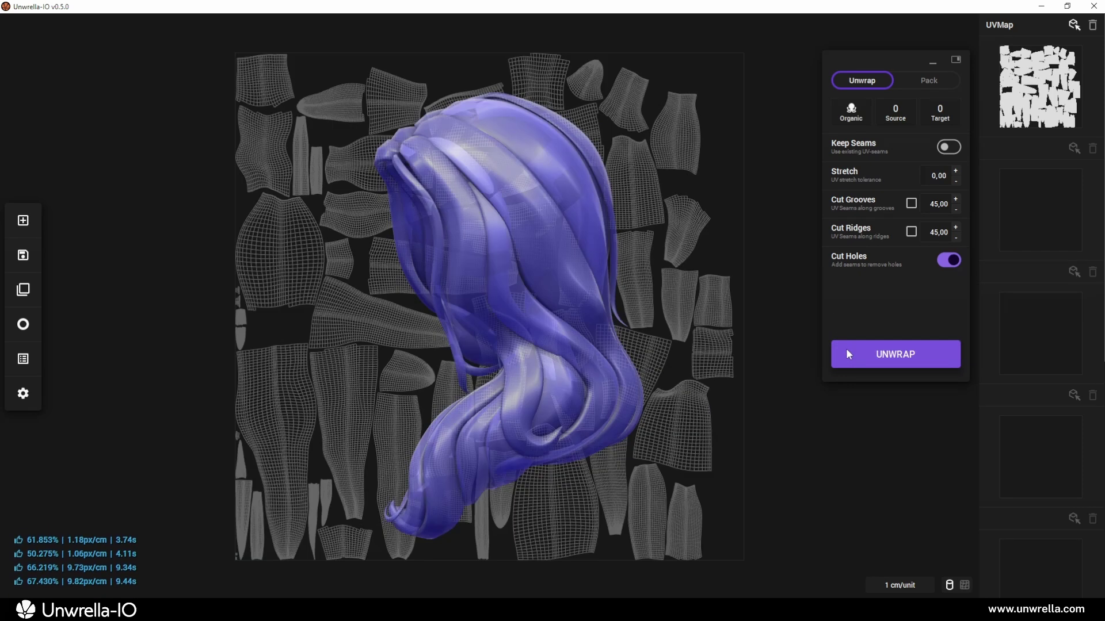
Step: Unwrap the hair into target channel 1 with stretch 1,00 and compare its seams with those of channel 0
left_click(940, 112)
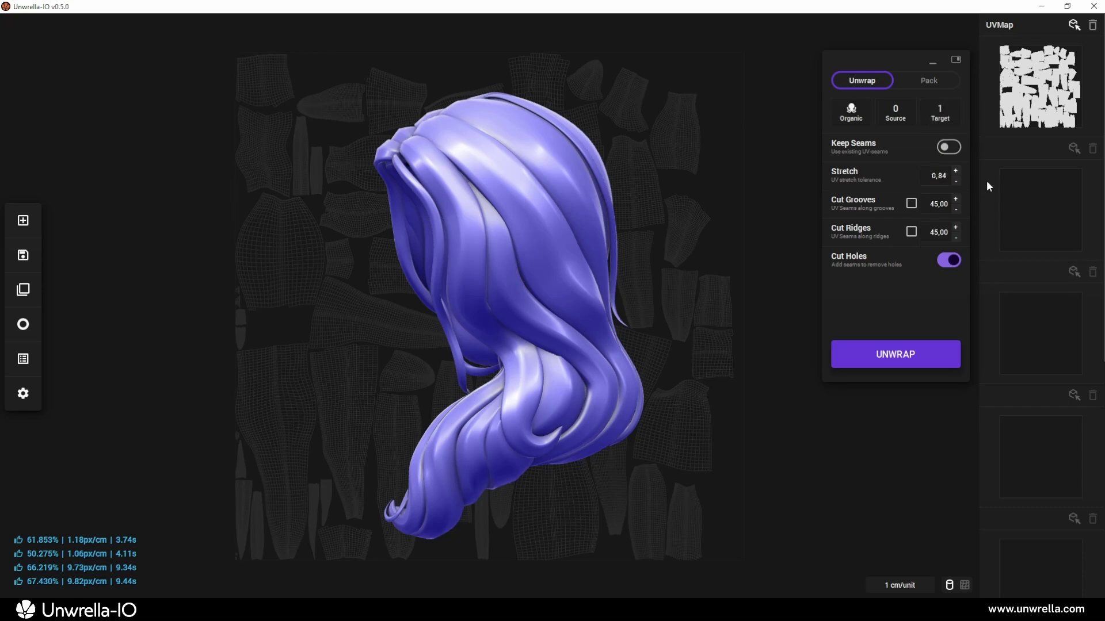
left_click(855, 348)
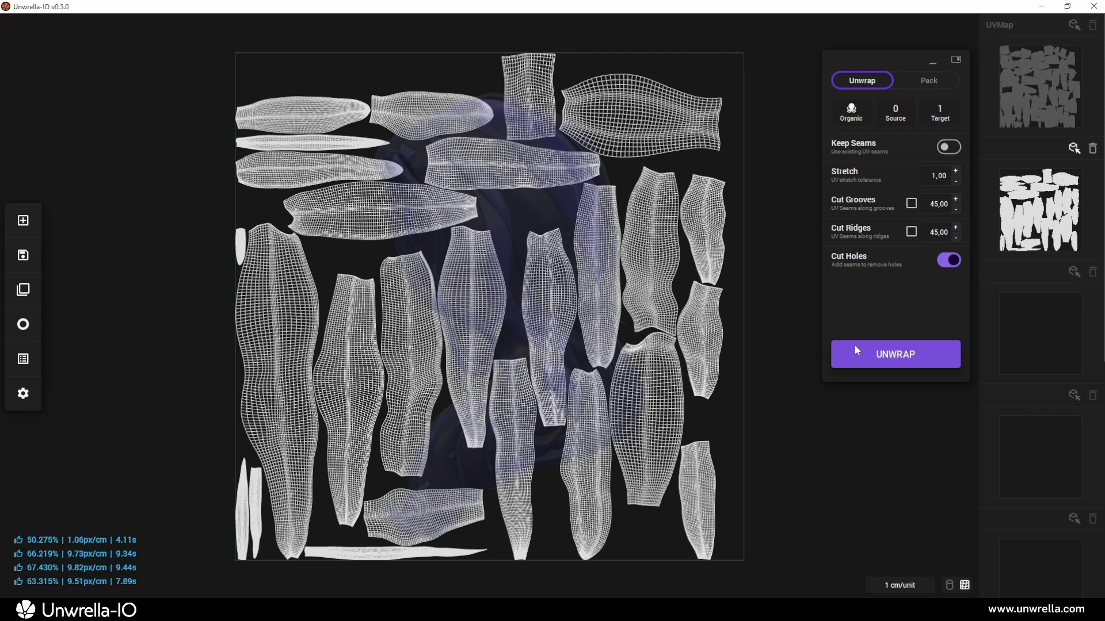
key("Tab")
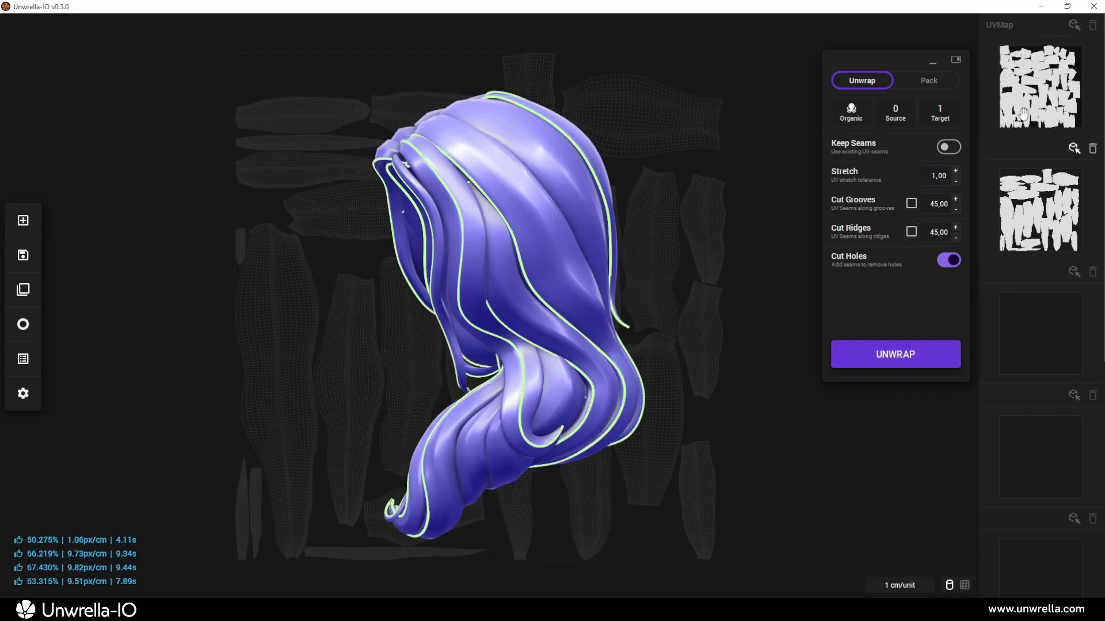
left_click(1053, 81)
left_click(1028, 219)
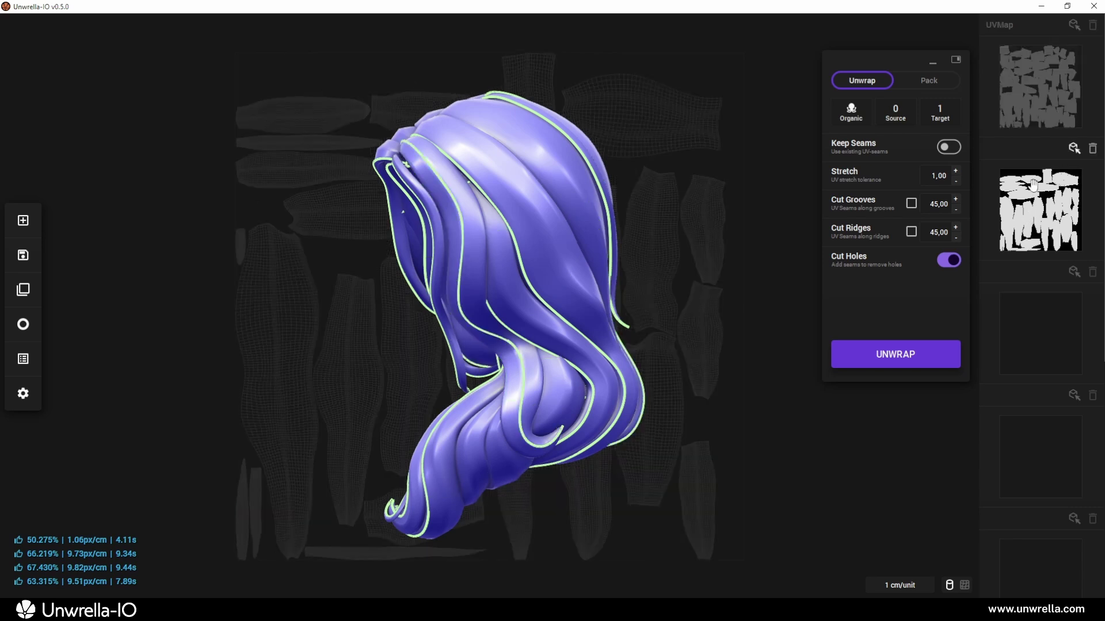
left_click(1036, 112)
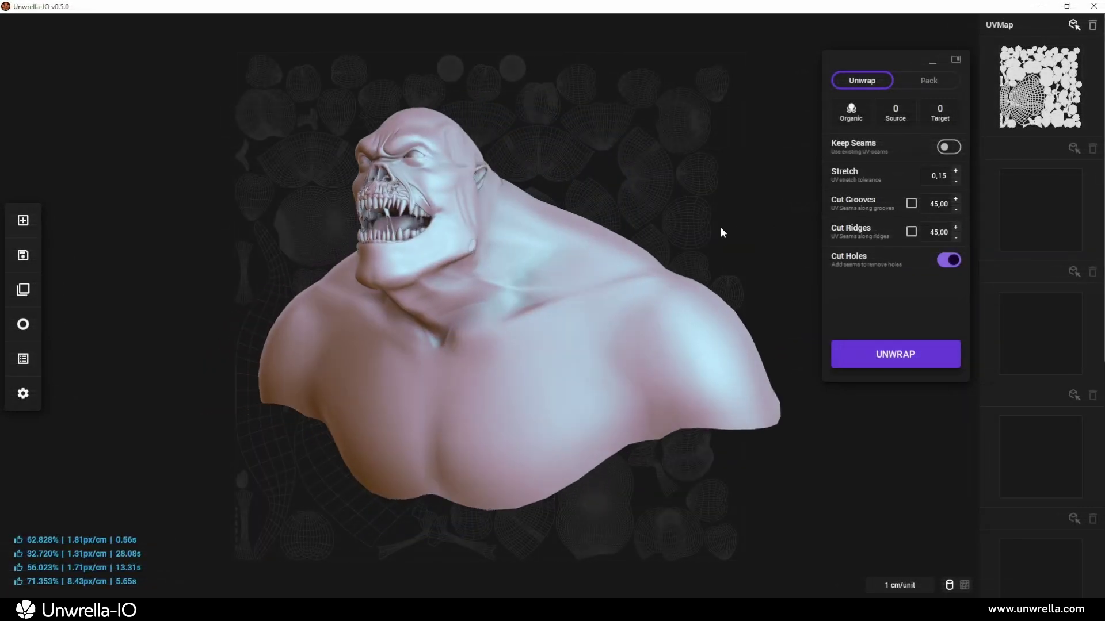
Step: Unwrap the monster bust in Organic mode with stretch 1,00 and examine the checker pattern around its neck in 3D
left_click_drag(721, 228, 693, 223)
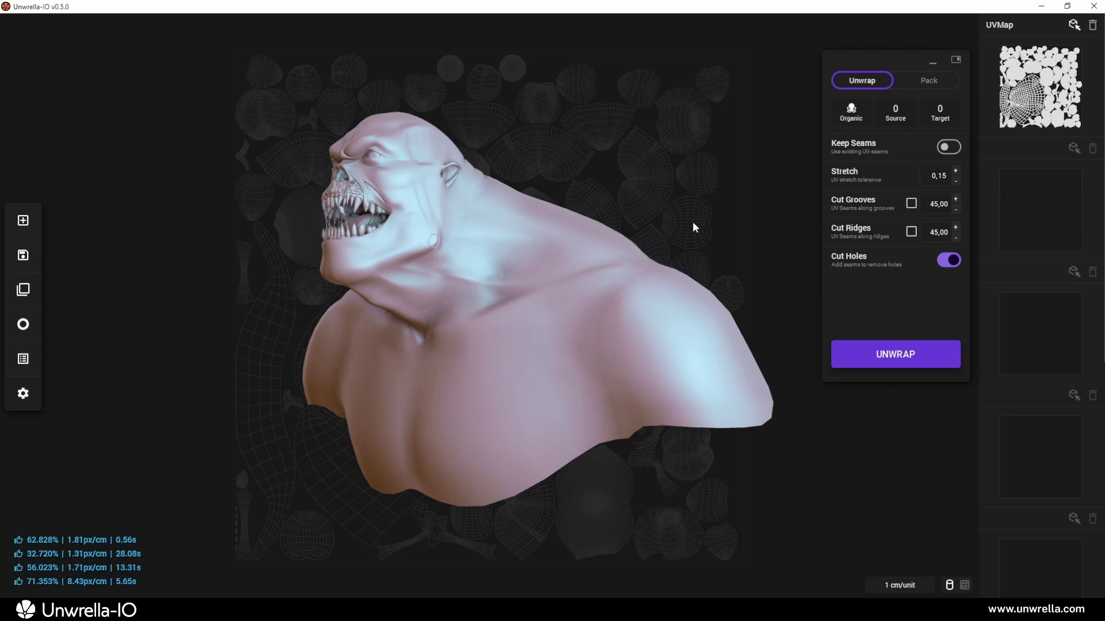
left_click(851, 114)
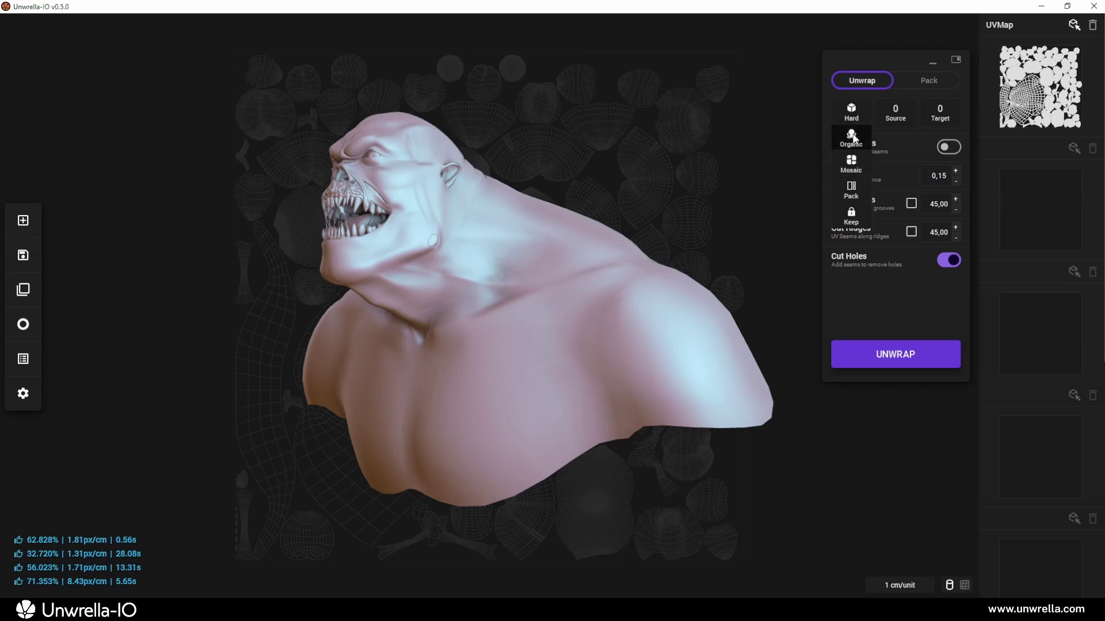
left_click(853, 138)
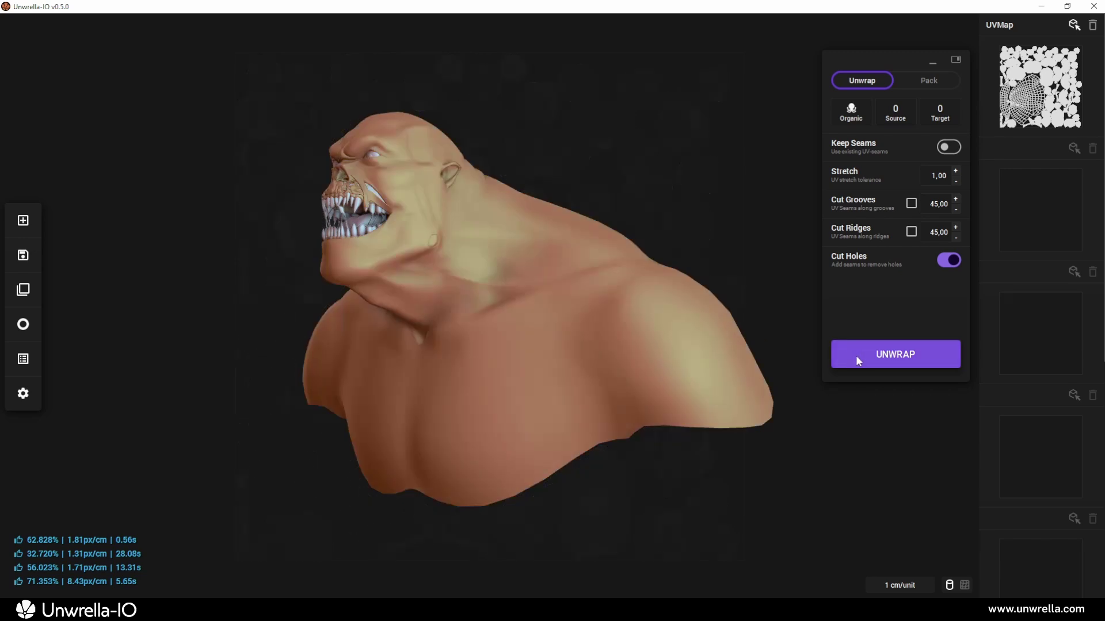
left_click(856, 357)
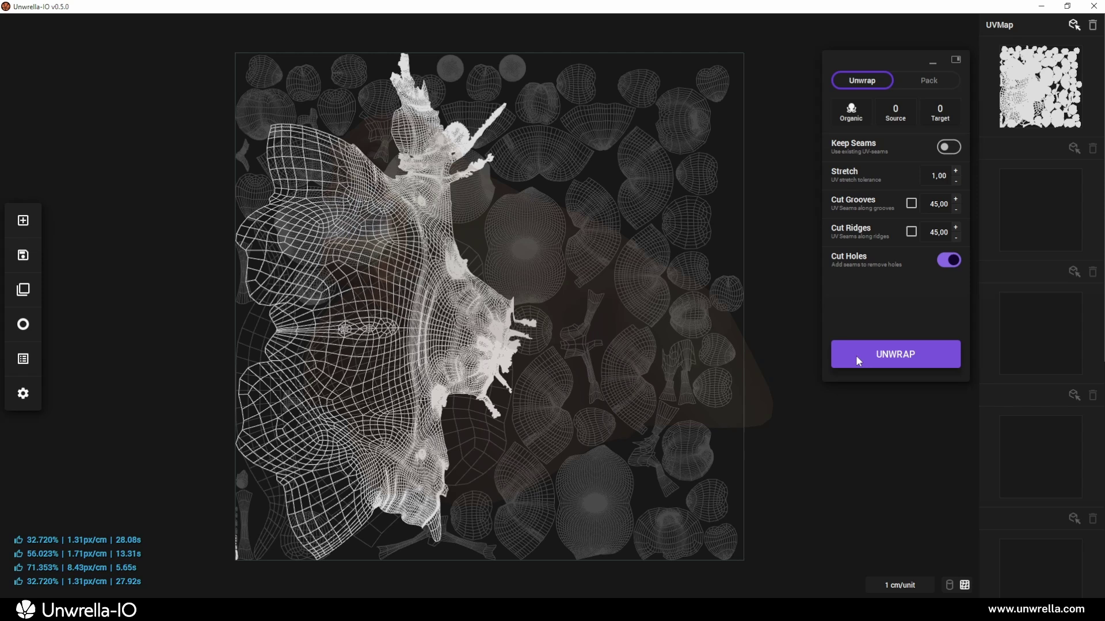
key("Tab")
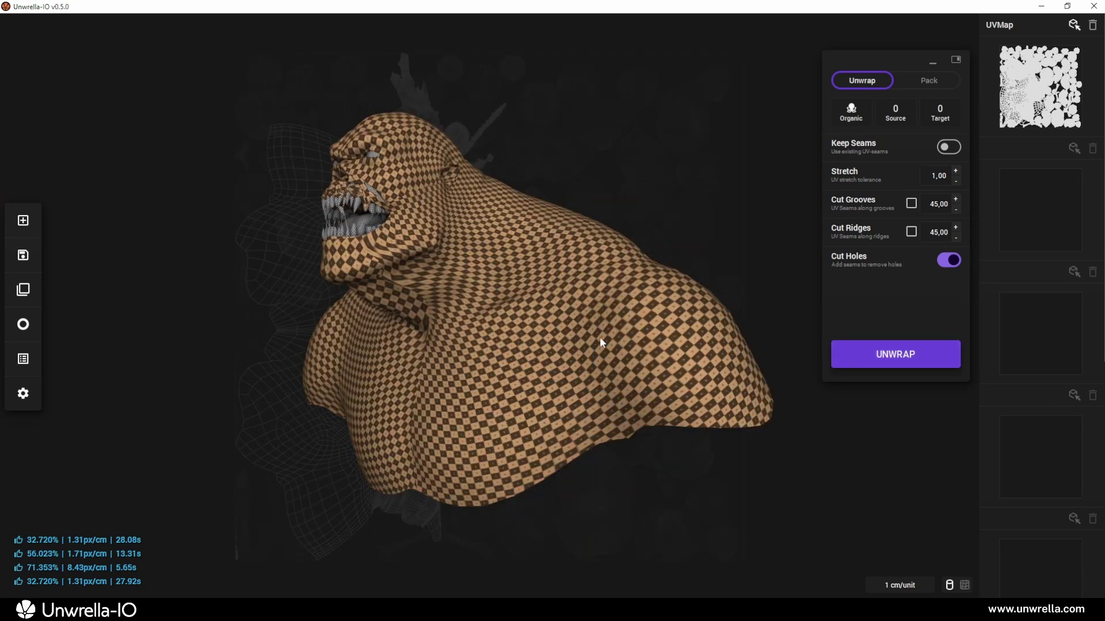
scroll(437, 303, "up", 5)
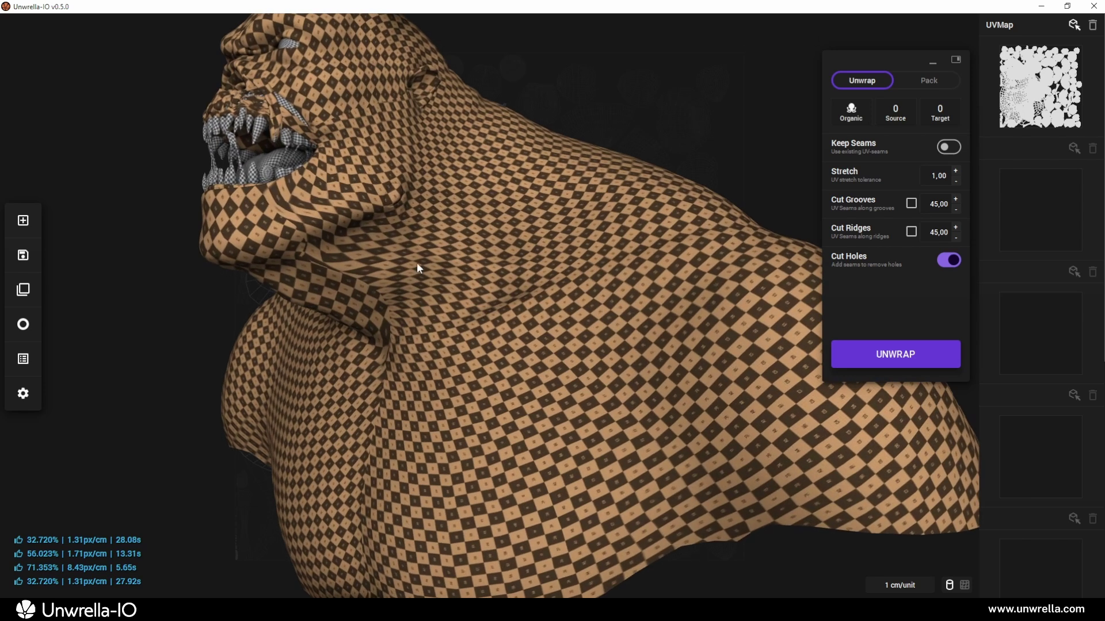
scroll(469, 271, "down", 5)
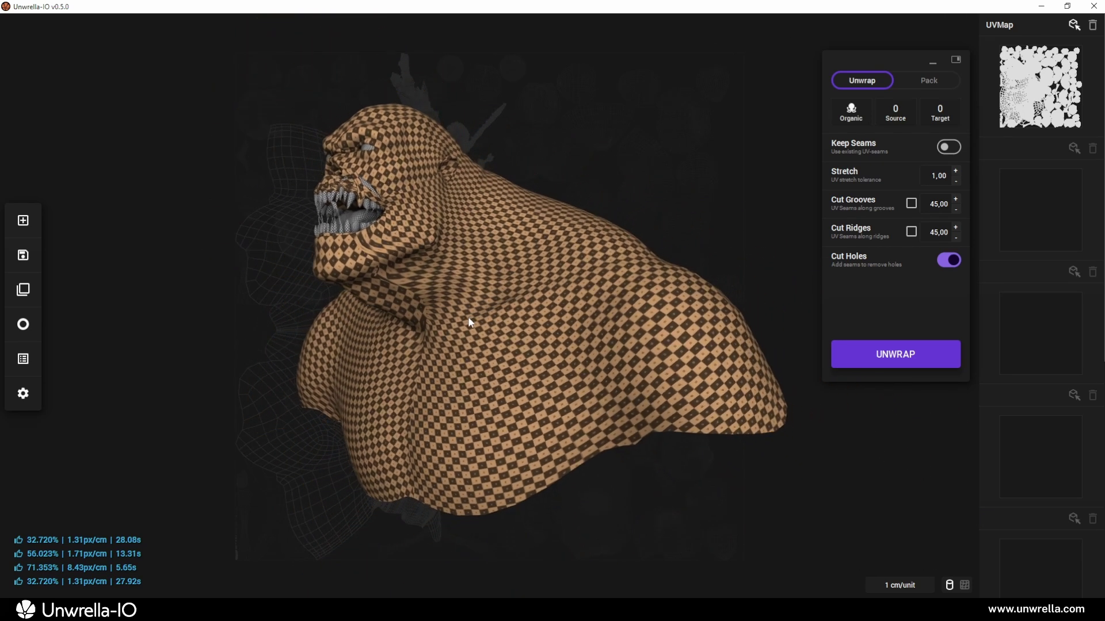
key("s")
Step: Unwrap the monster bust into target channel 1 with stretch 0,15
left_click(937, 114)
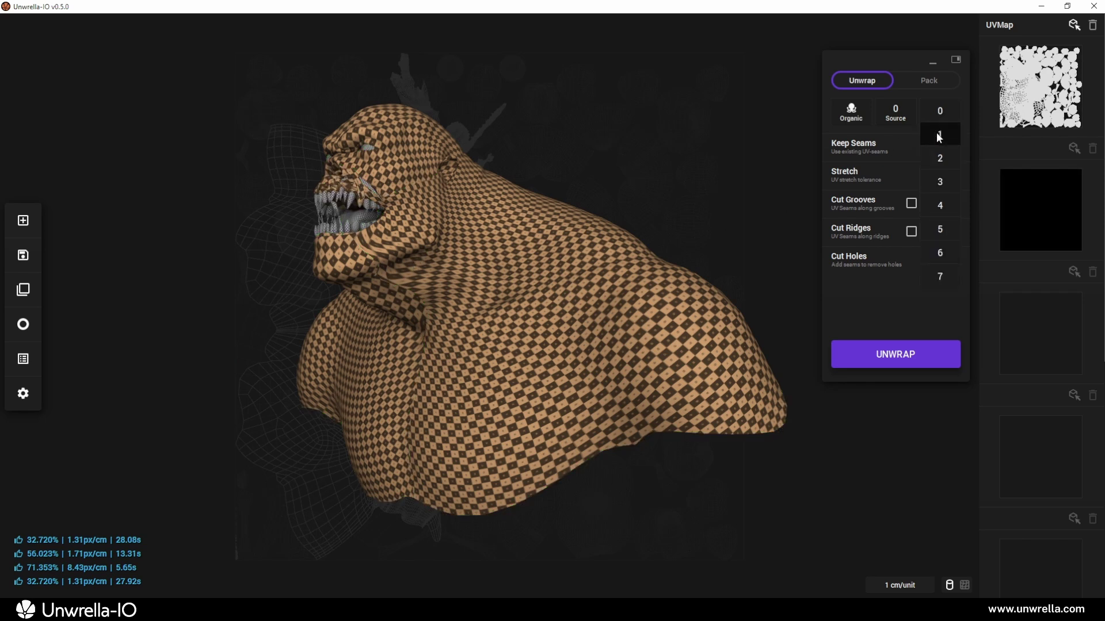
left_click(939, 135)
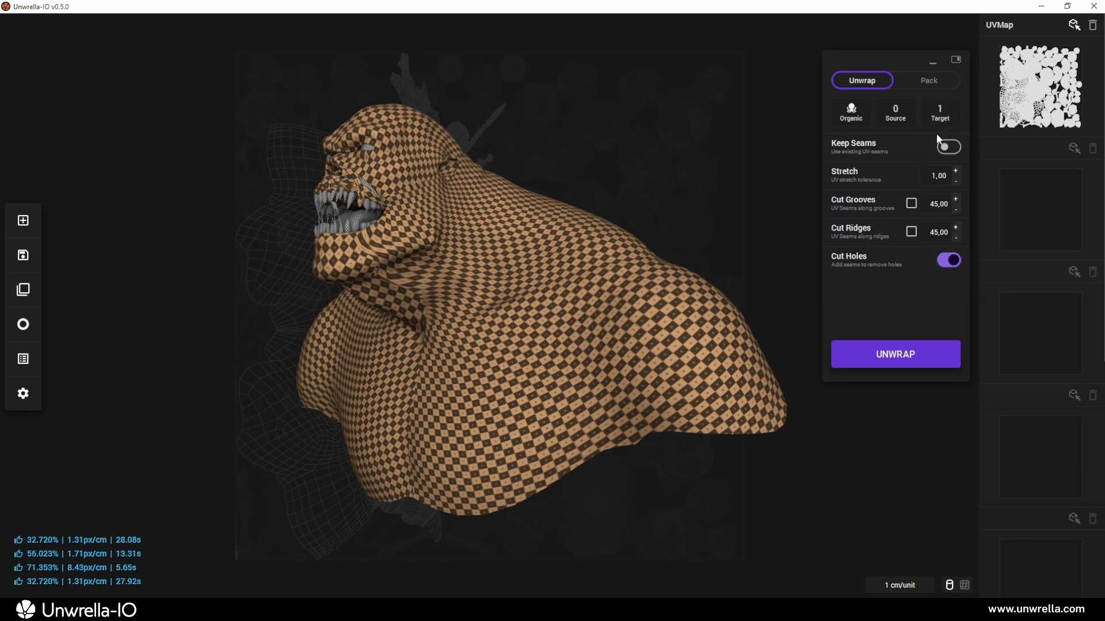
type("0,15")
left_click(857, 356)
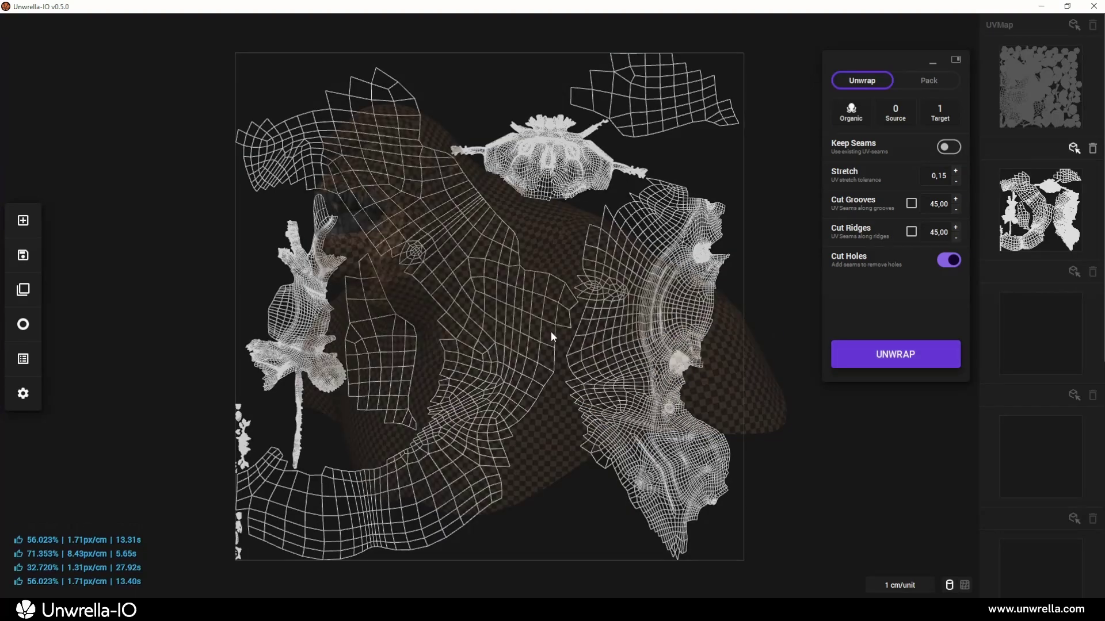
Step: Examine the checker pattern around the monster bust's neck and shoulders in 3D using UV channel 1
scroll(419, 268, "up", 5)
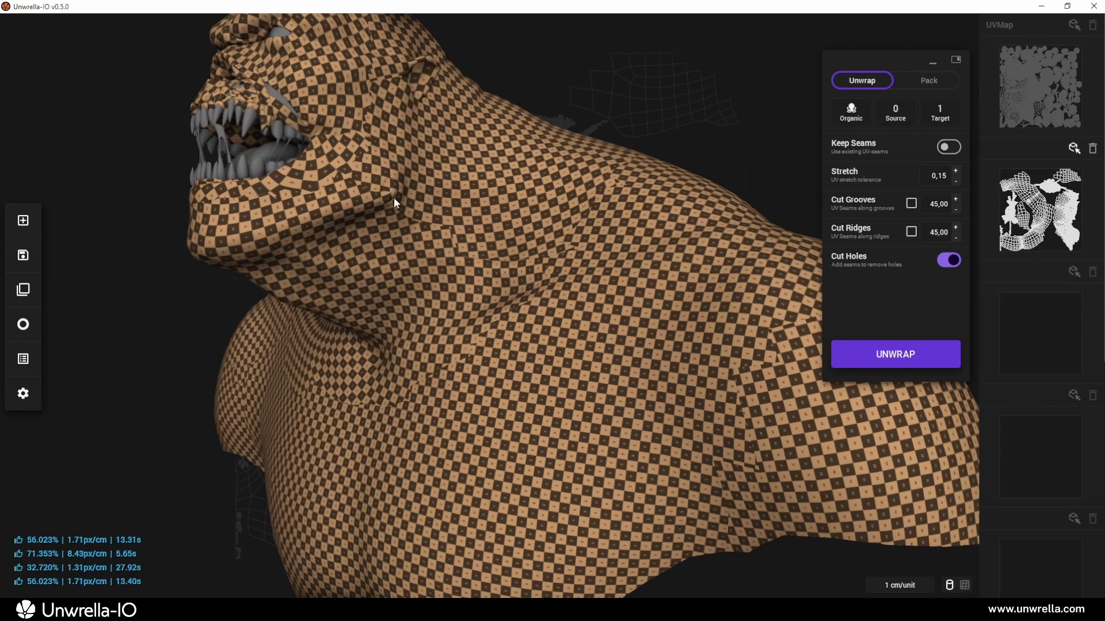
scroll(448, 290, "down", 5)
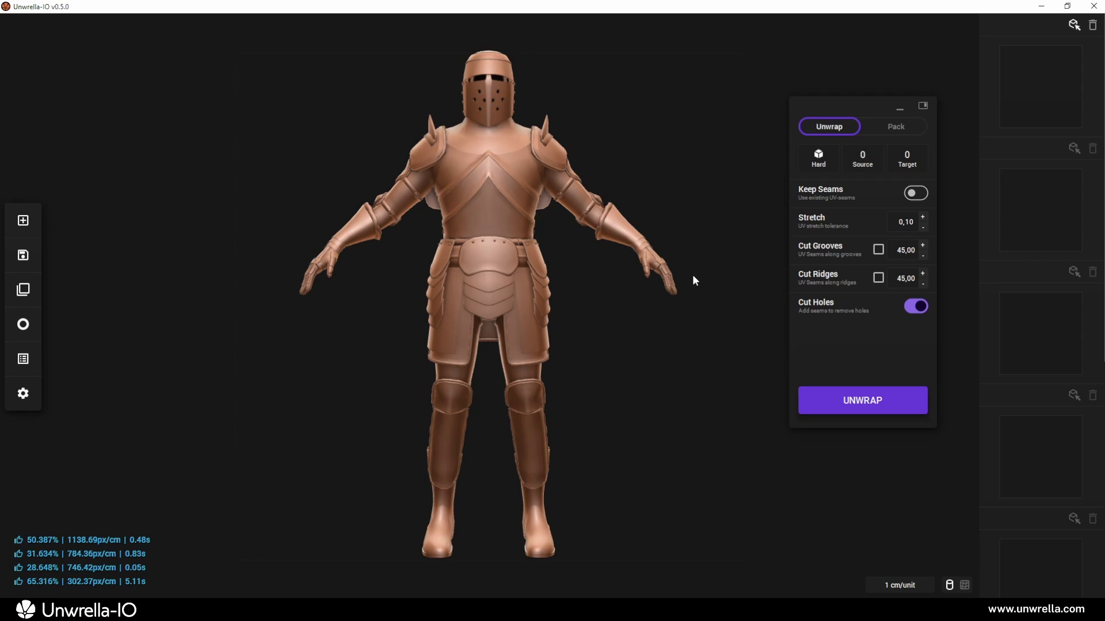
Step: Set the knight model to Organic mode with stretch 1,00 and unwrap it into target channel 0
left_click(815, 163)
left_click(817, 191)
left_click(836, 396)
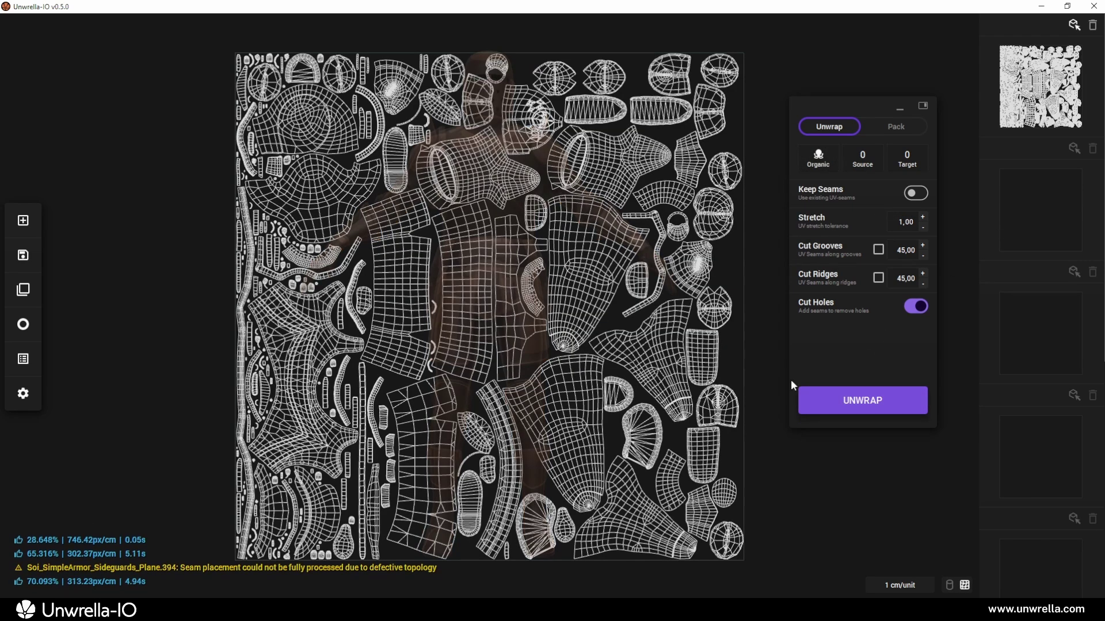
Step: Enable Cut Ridges at 45,00 and unwrap the knight's side hip guards and front waist plates one after the other
scroll(674, 362, "up", 10)
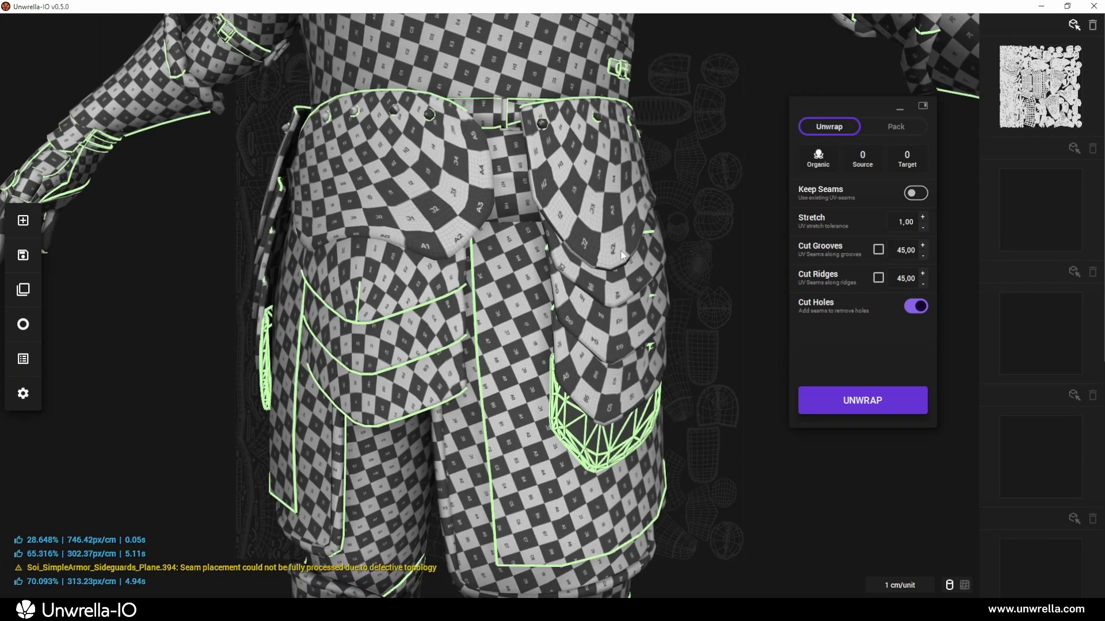
left_click(621, 255)
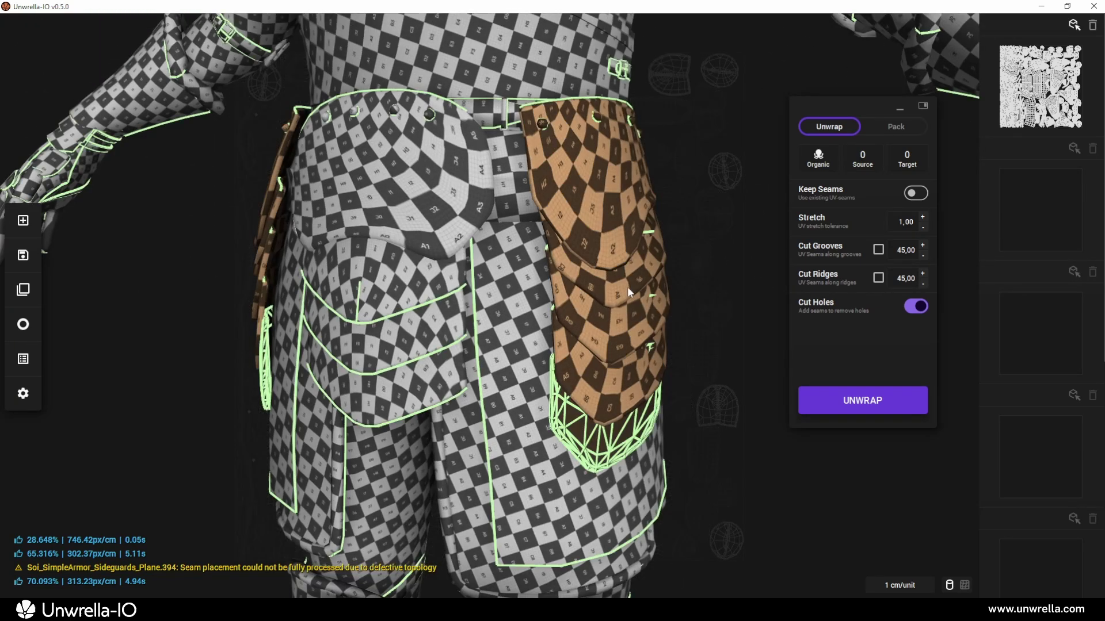
scroll(602, 279, "up", 3)
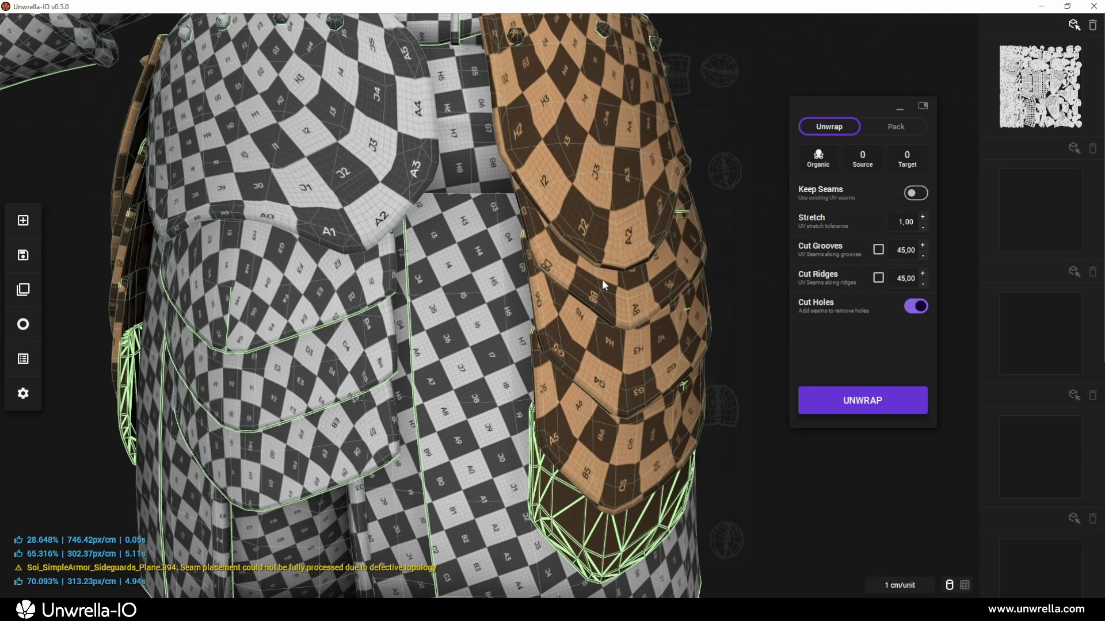
left_click(880, 281)
left_click(829, 394)
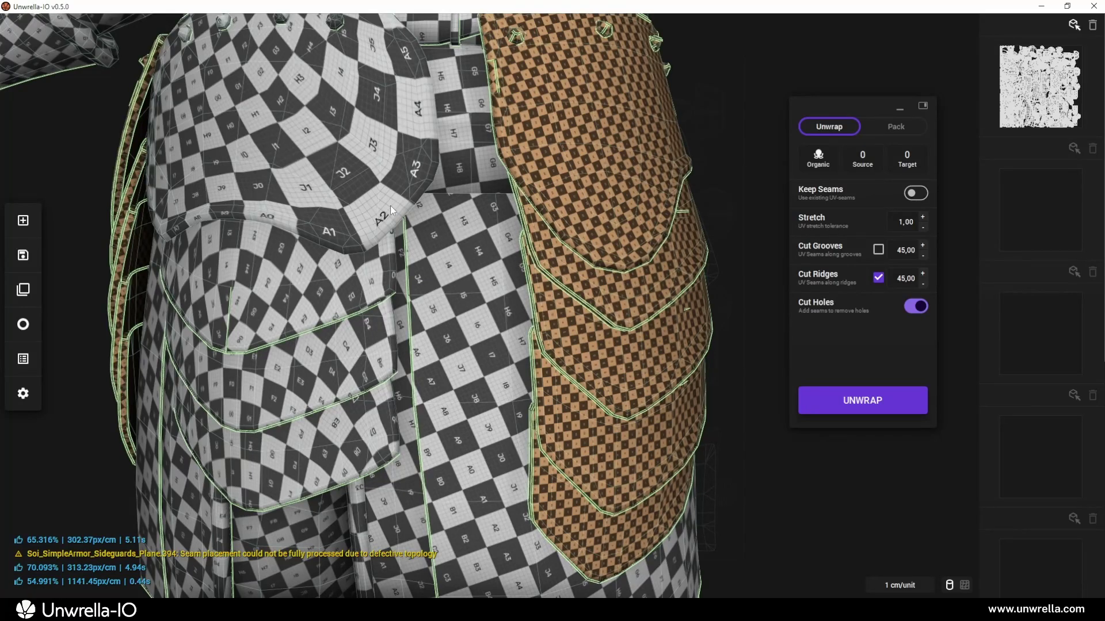
left_click(390, 210)
left_click(820, 392)
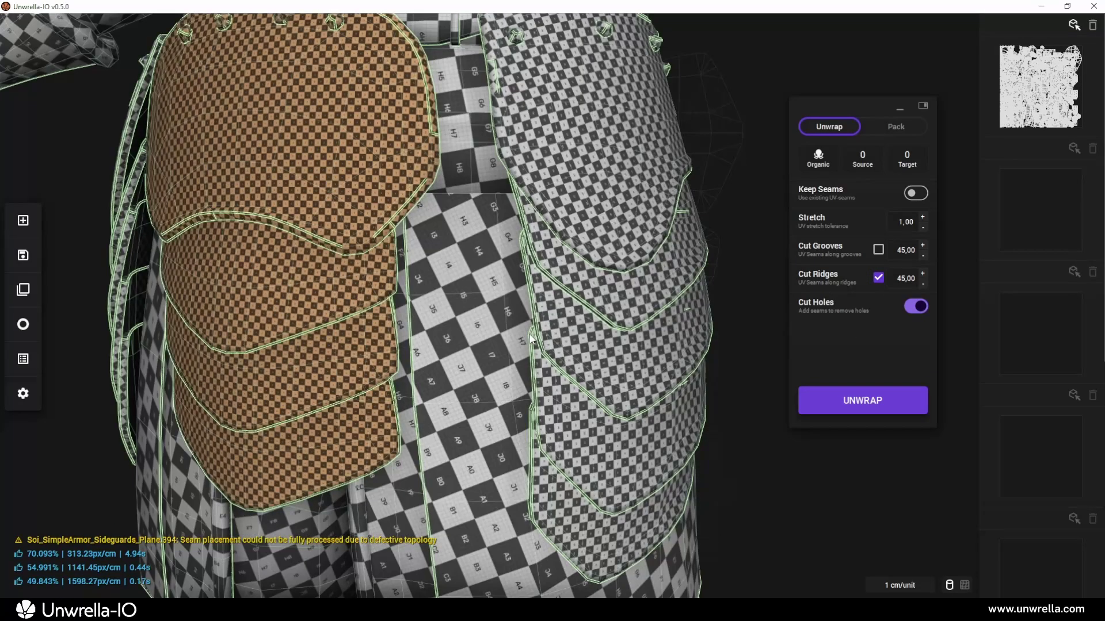
Step: Select the knight's helmet and unwrap it in Organic mode with Cut Ridges enabled at 45,00
middle_click_drag(340, 245, 516, 244)
middle_click_drag(526, 344, 527, 472)
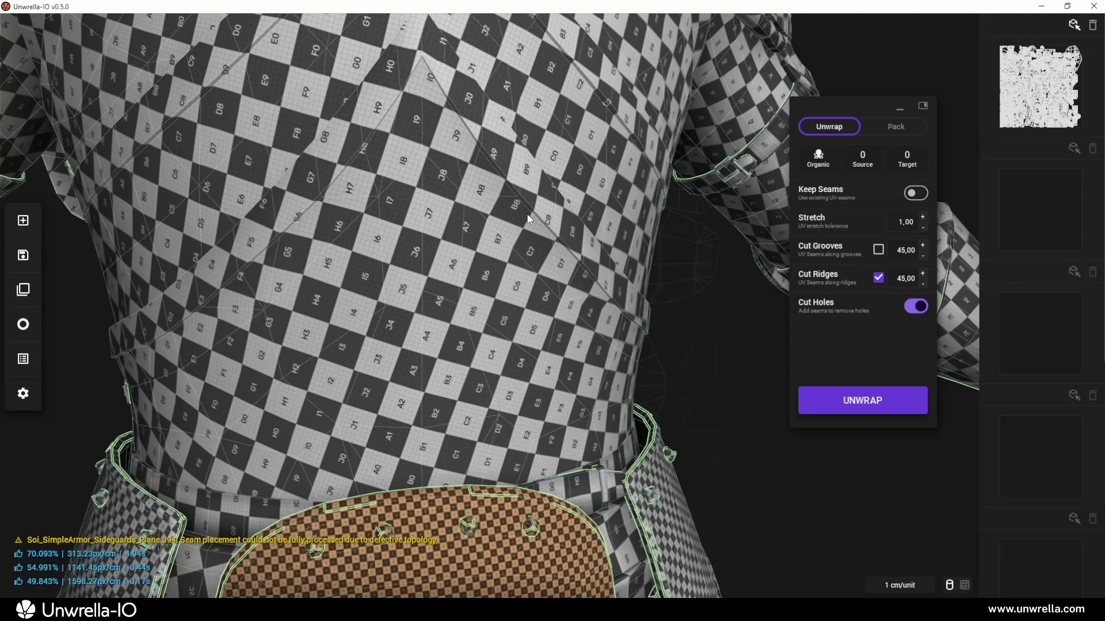
middle_click_drag(530, 217, 525, 415)
left_click(540, 361)
middle_click_drag(540, 362, 528, 339)
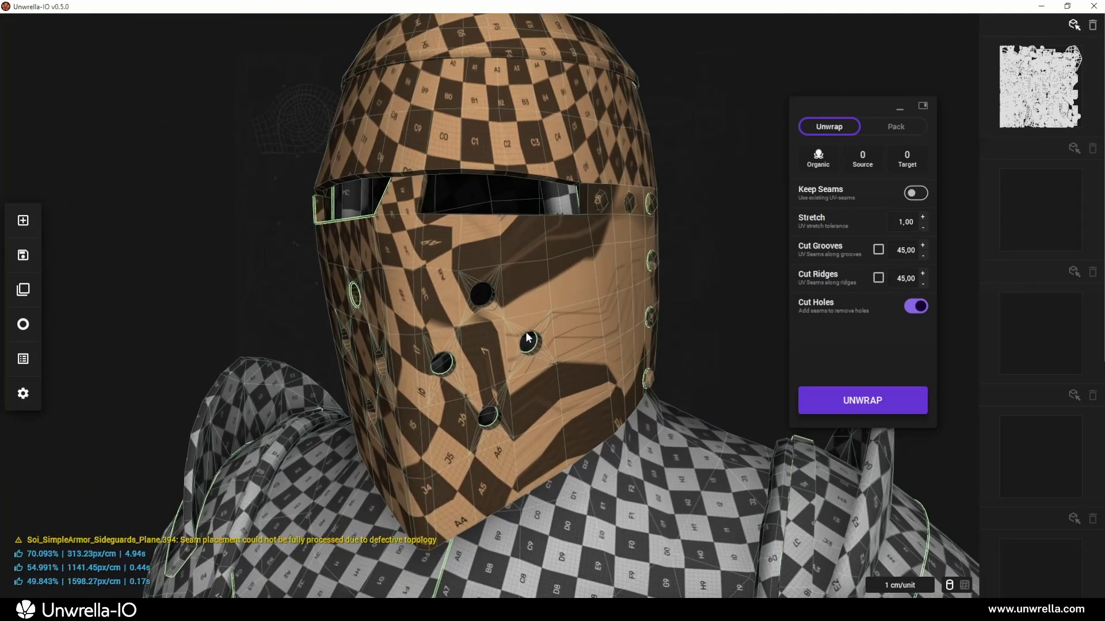
left_click(877, 278)
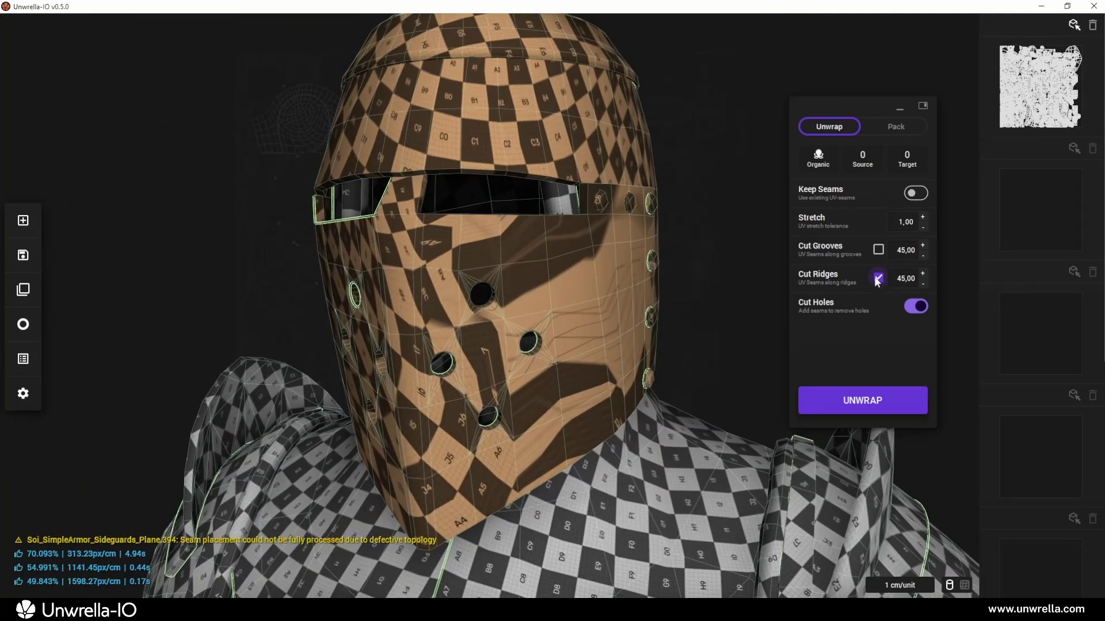
left_click(830, 394)
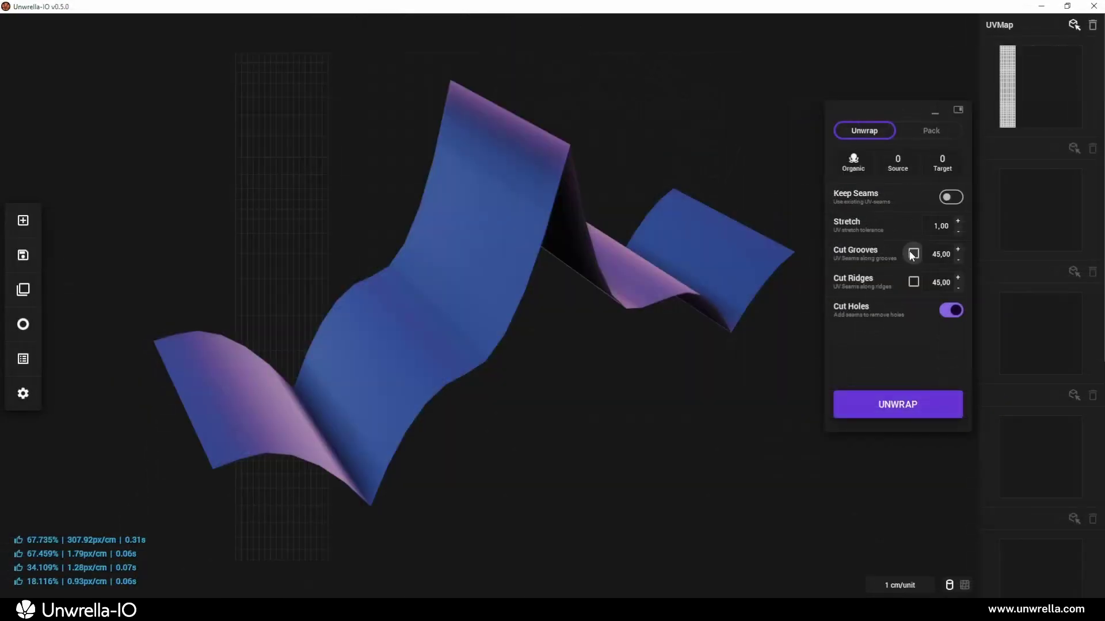
Step: Unwrap the wavy strip with Cut Grooves enabled at 45,00 and inspect its seams from several sides
left_click(913, 253)
left_click(863, 404)
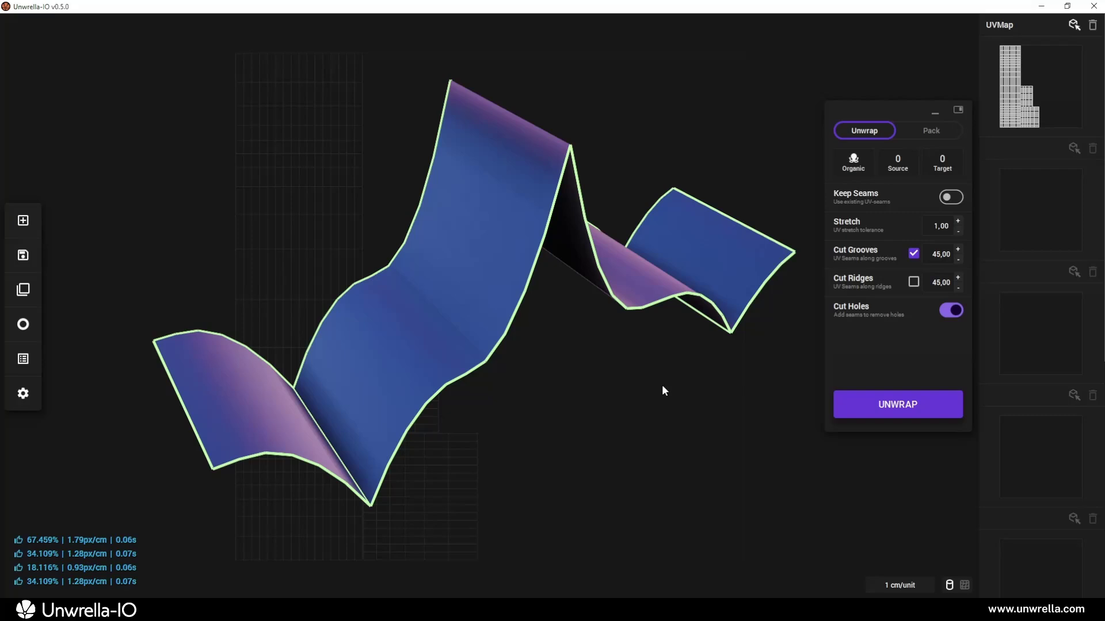
left_click_drag(705, 300, 660, 378)
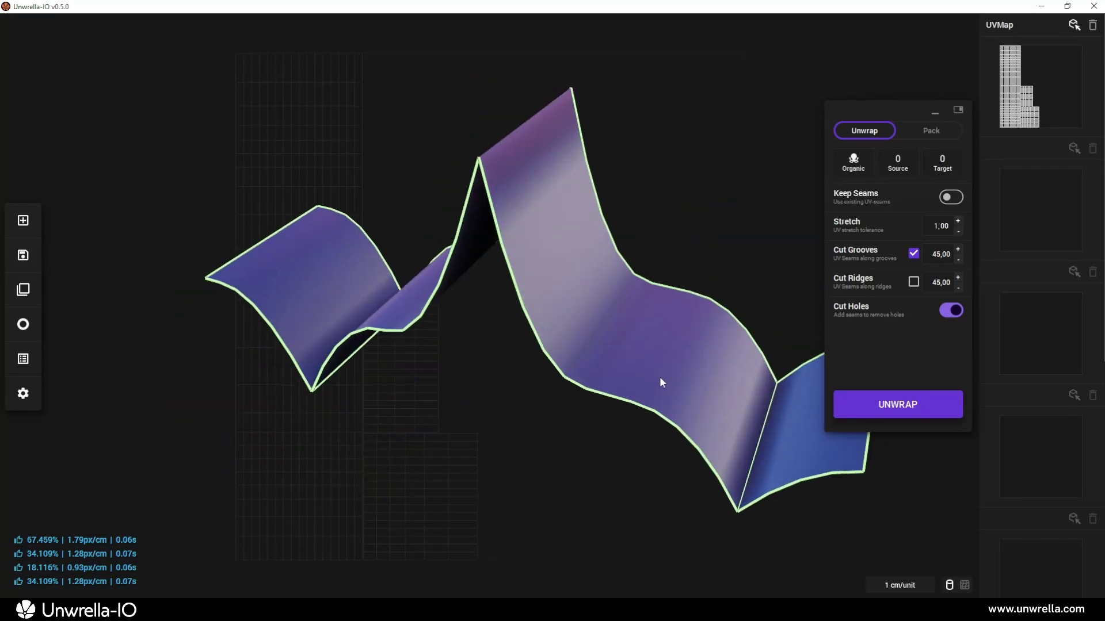
left_click_drag(772, 413, 257, 381)
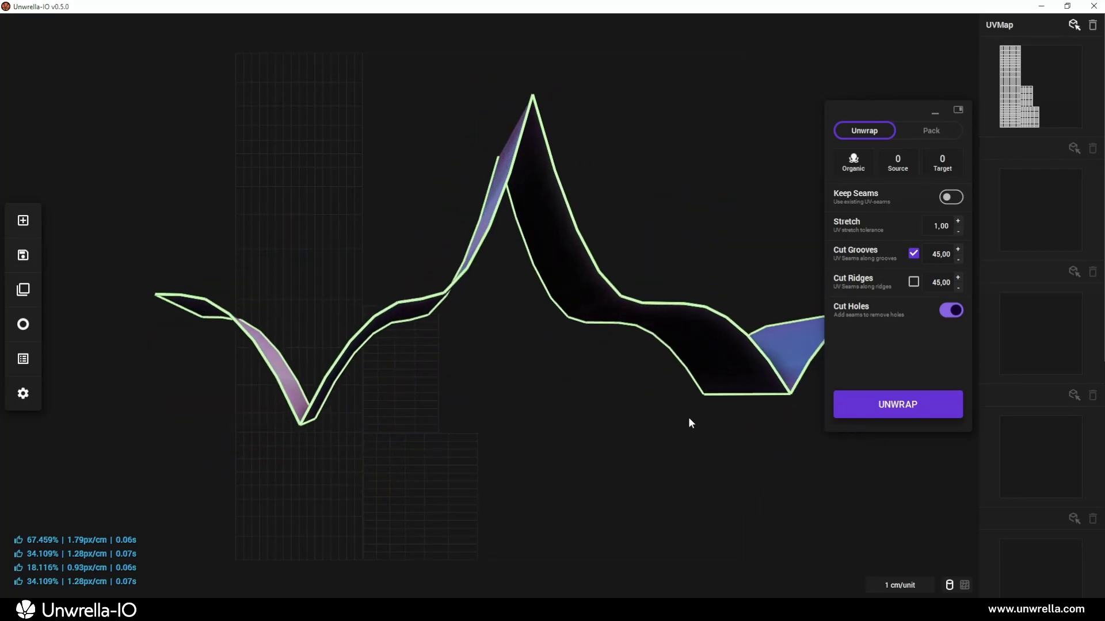
left_click_drag(812, 391, 611, 391)
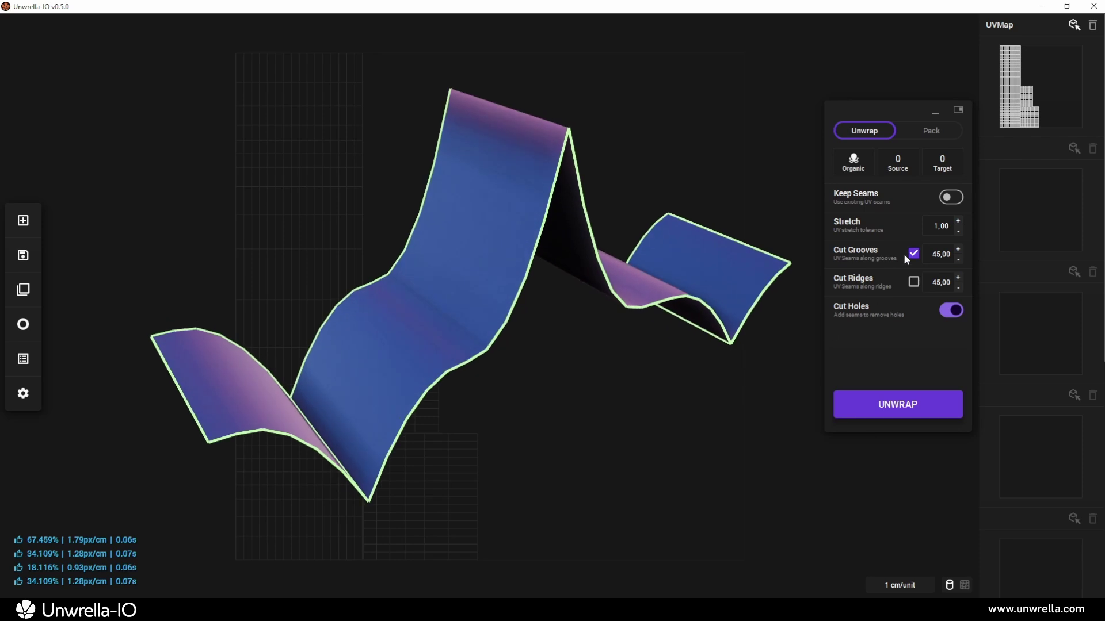
Step: Unwrap the wavy strip with Cut Ridges at 45,00 instead of Cut Grooves and inspect the seam along its peak
left_click(913, 282)
left_click(897, 404)
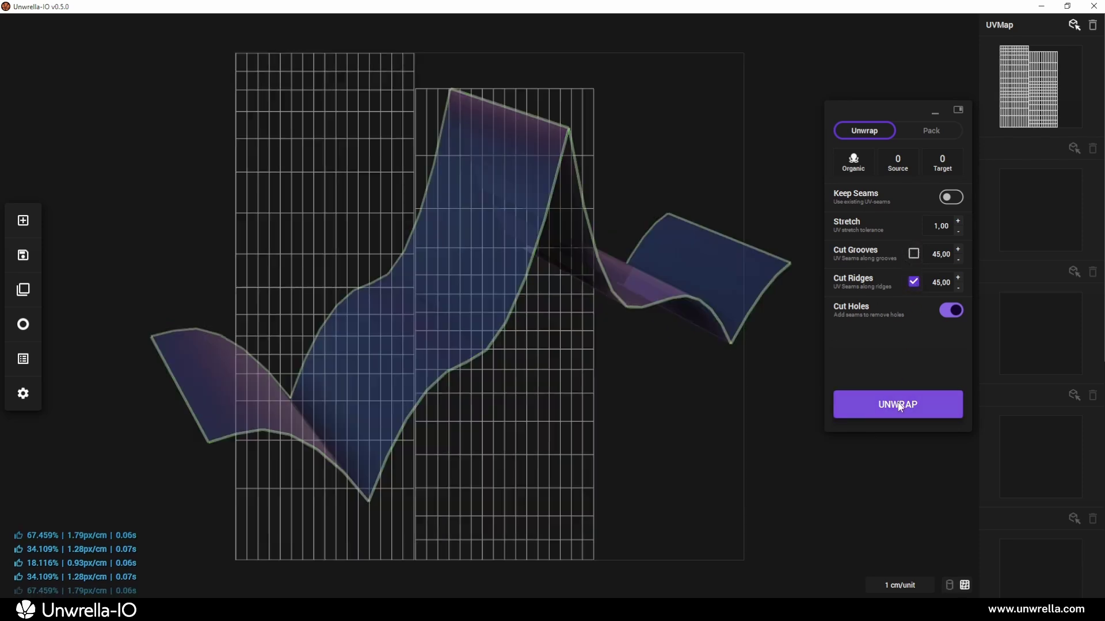
left_click_drag(614, 330, 495, 240)
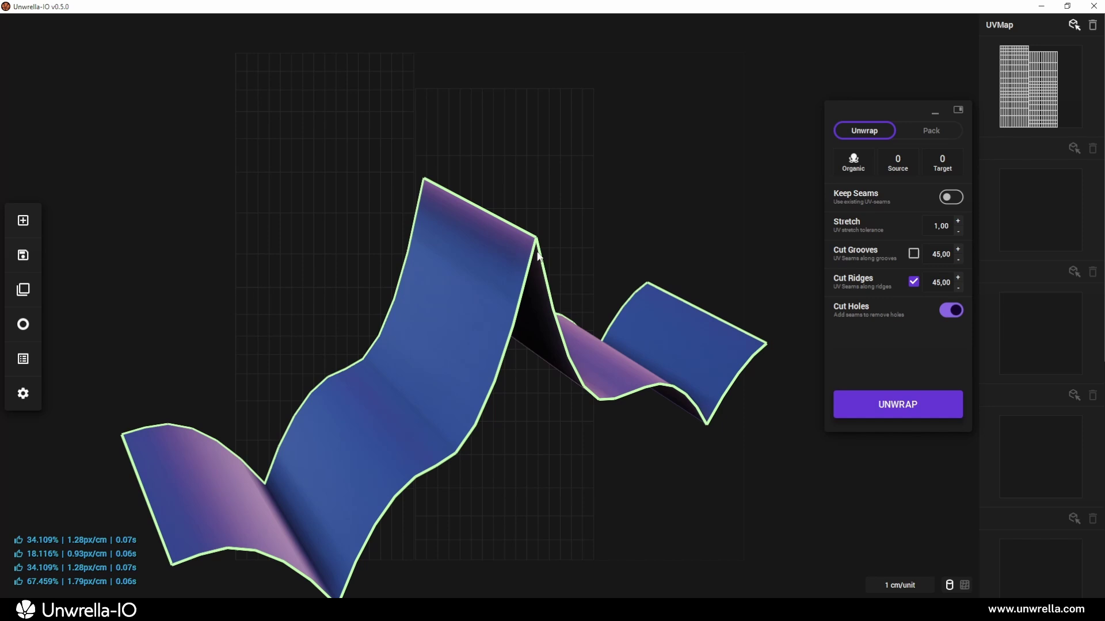
left_click_drag(537, 253, 555, 229)
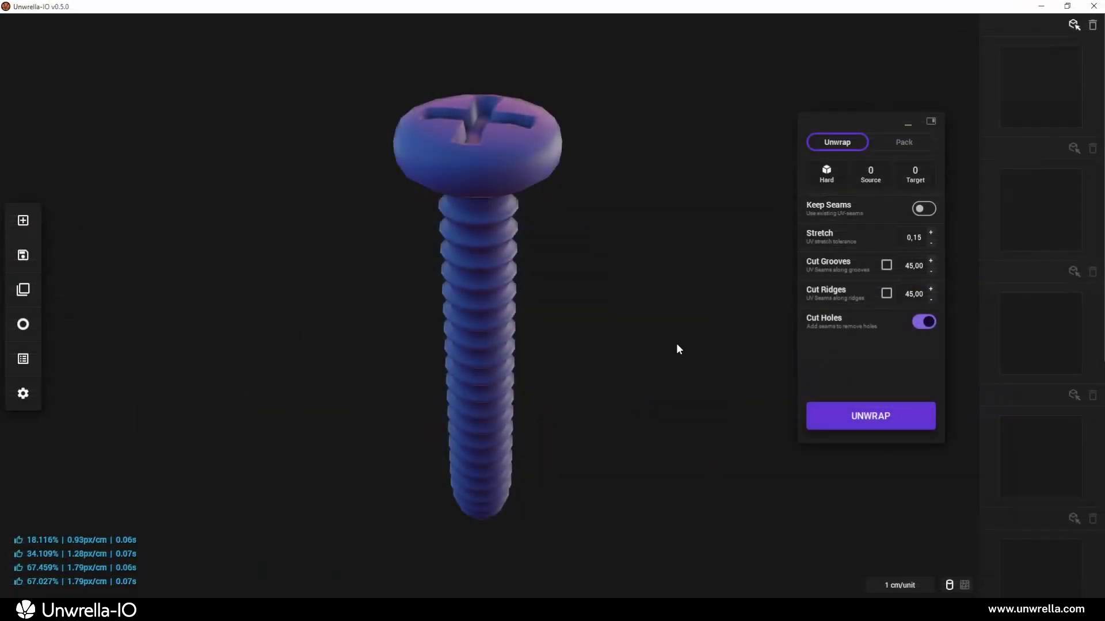
Step: Show the screw's wireframe and unwrap the screw in Organic mode with stretch 1,00
mouse_move(676, 344)
left_mouse_down()
mouse_move(588, 299)
mouse_move(664, 343)
left_mouse_up()
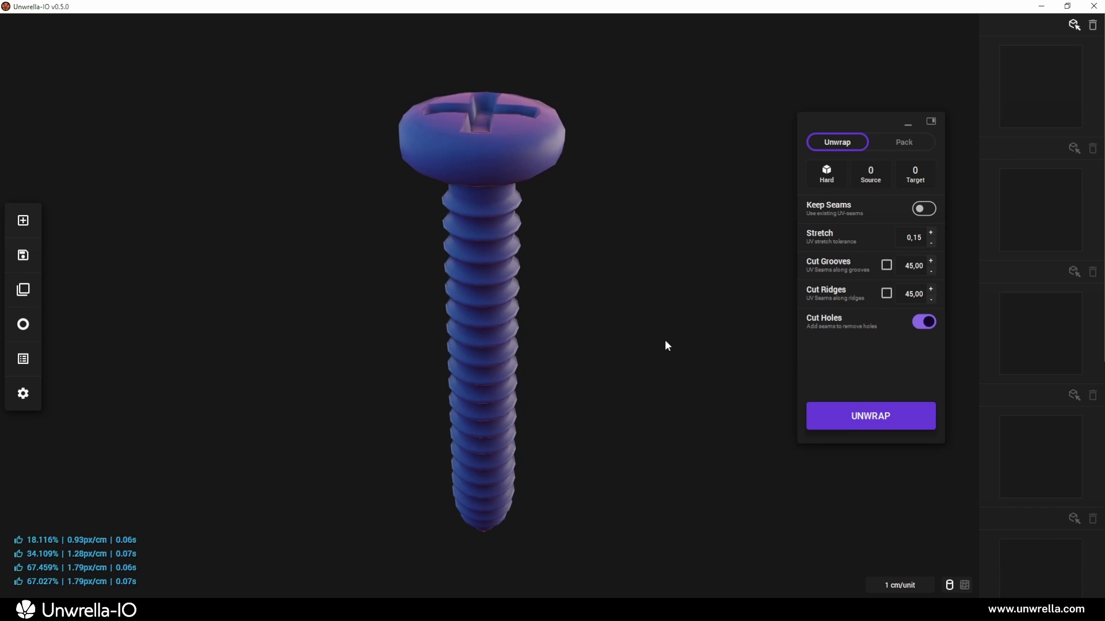
key("w")
left_click(839, 176)
left_click(831, 204)
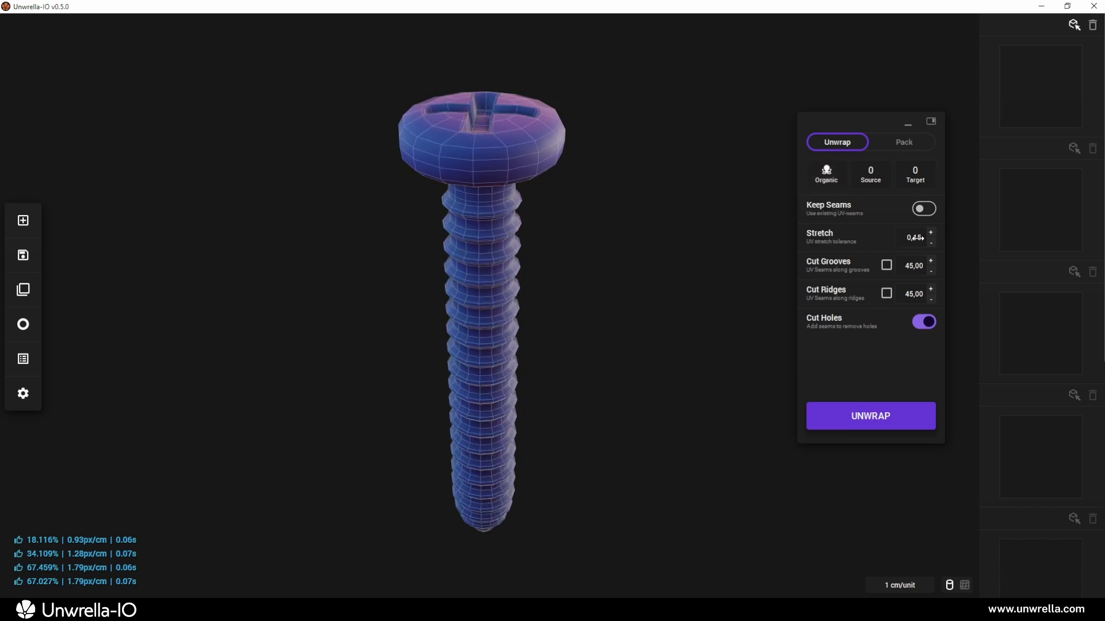
left_click(834, 409)
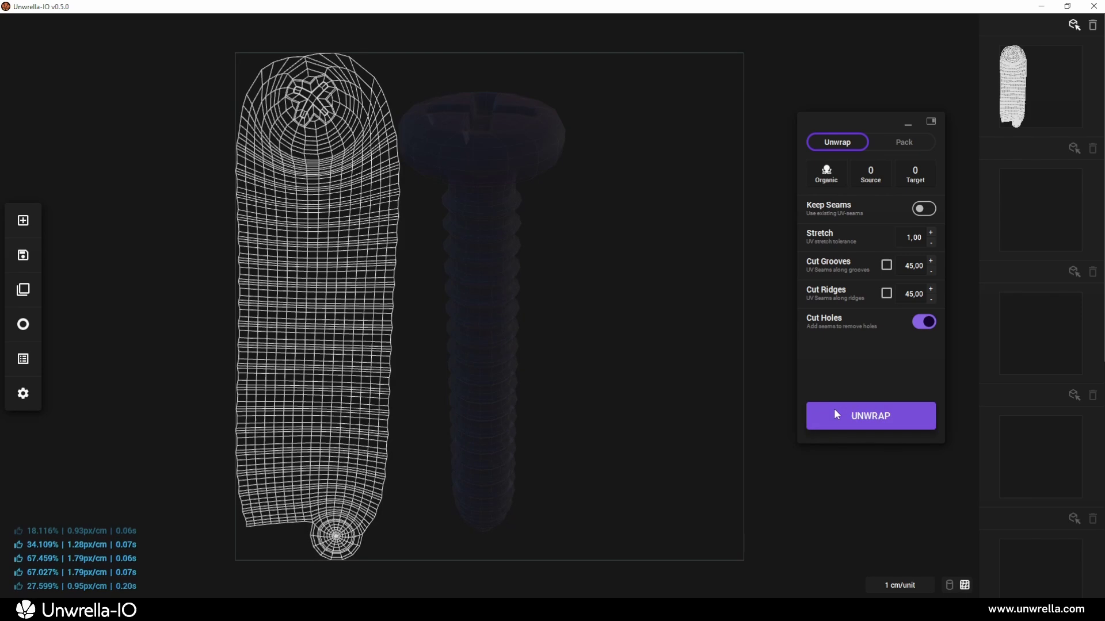
Step: Examine the checker pattern on the screw's head and thread in 3D and compare it with the UV layout
key("Tab")
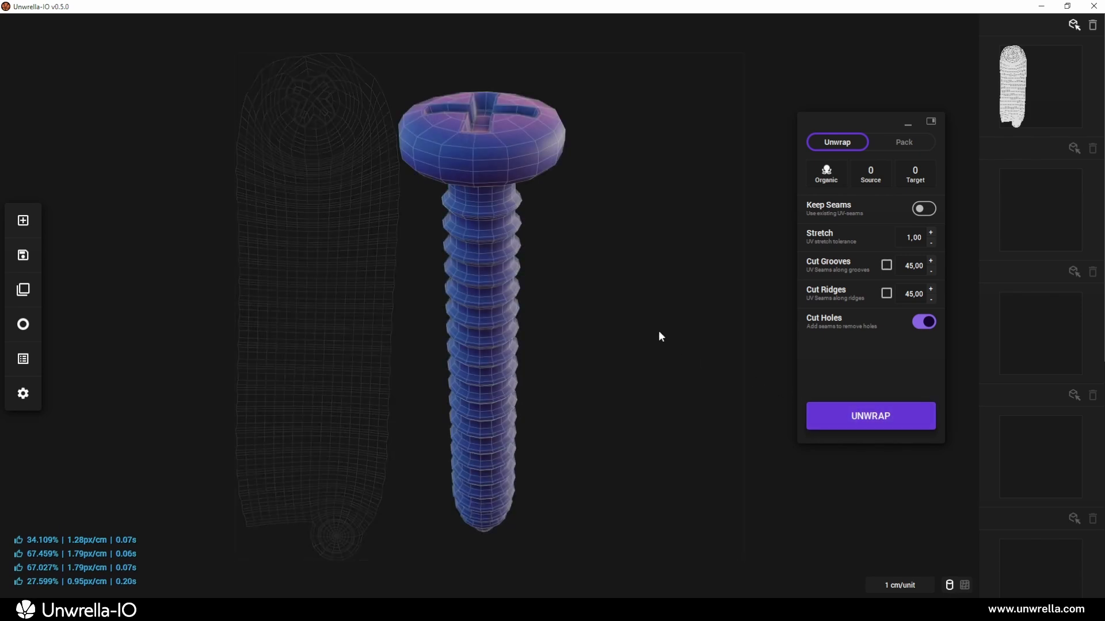
mouse_move(659, 333)
left_mouse_down()
mouse_move(606, 338)
mouse_move(619, 320)
left_mouse_up()
key("t")
middle_click_drag(560, 282, 578, 317)
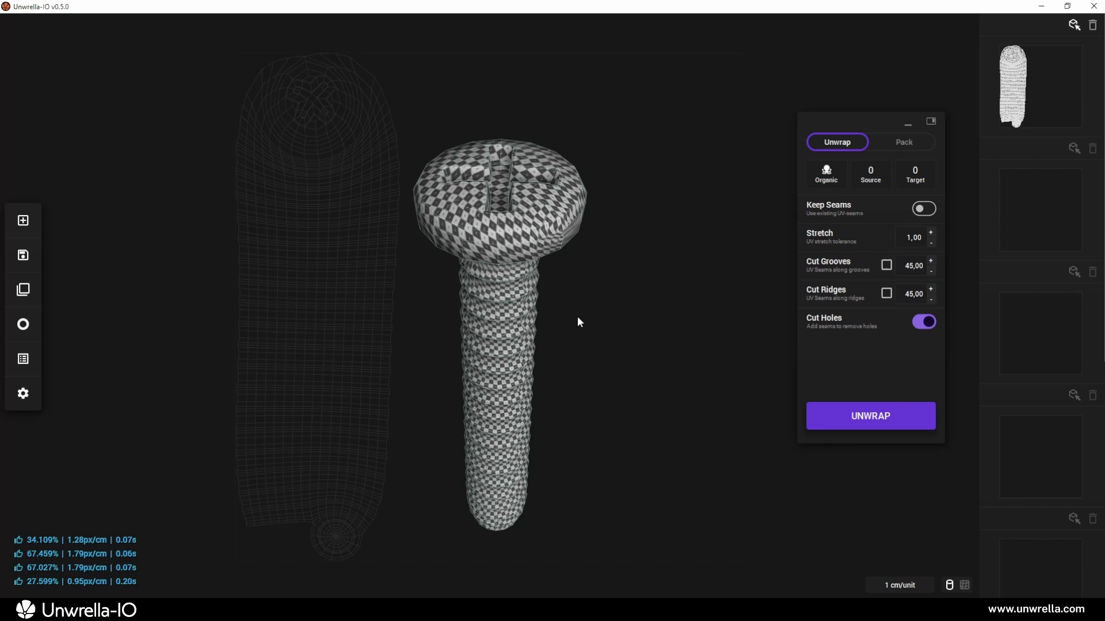
right_click_drag(578, 317, 589, 258)
scroll(588, 261, "down", 3)
key("Tab")
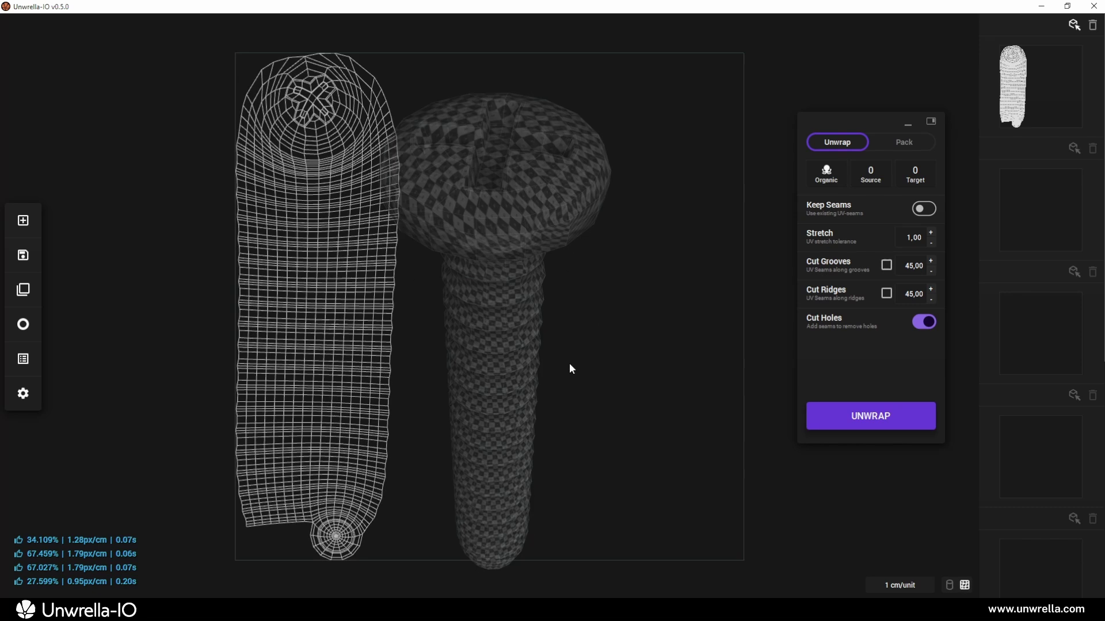
Step: Unwrap the screw with Cut Ridges enabled at 45,00 and inspect the checker pattern inside its cross slot
key("Tab")
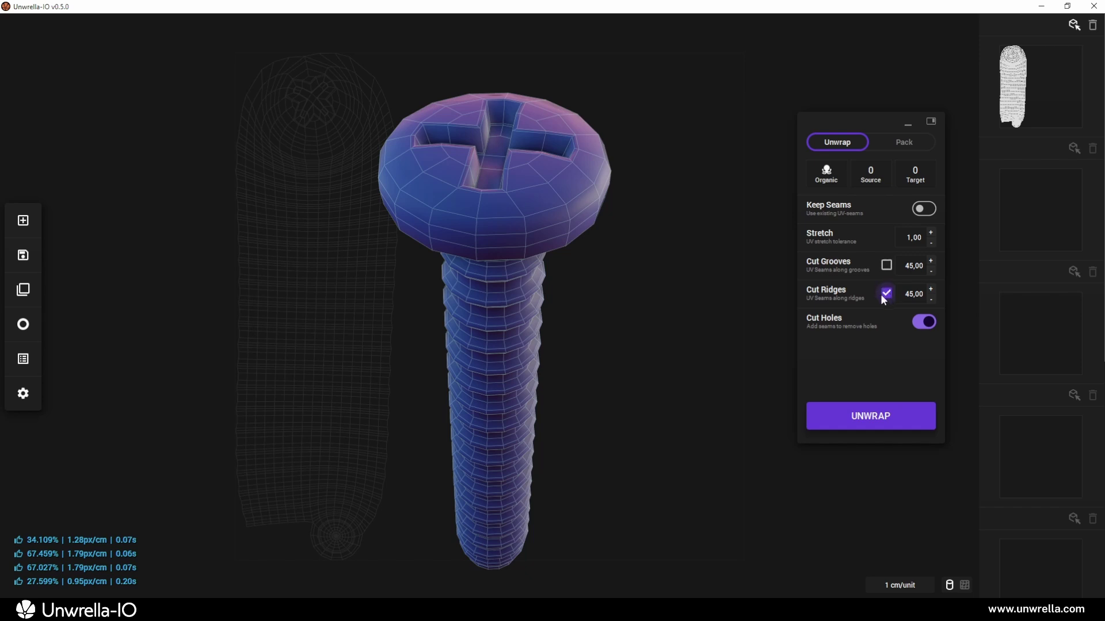
left_click(831, 412)
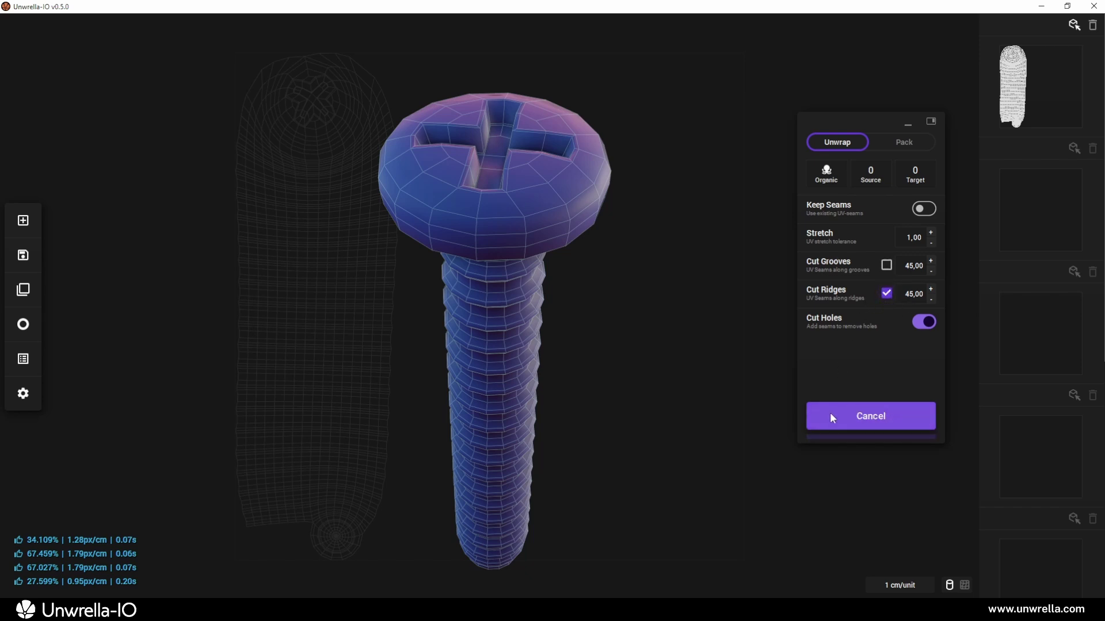
key("Tab")
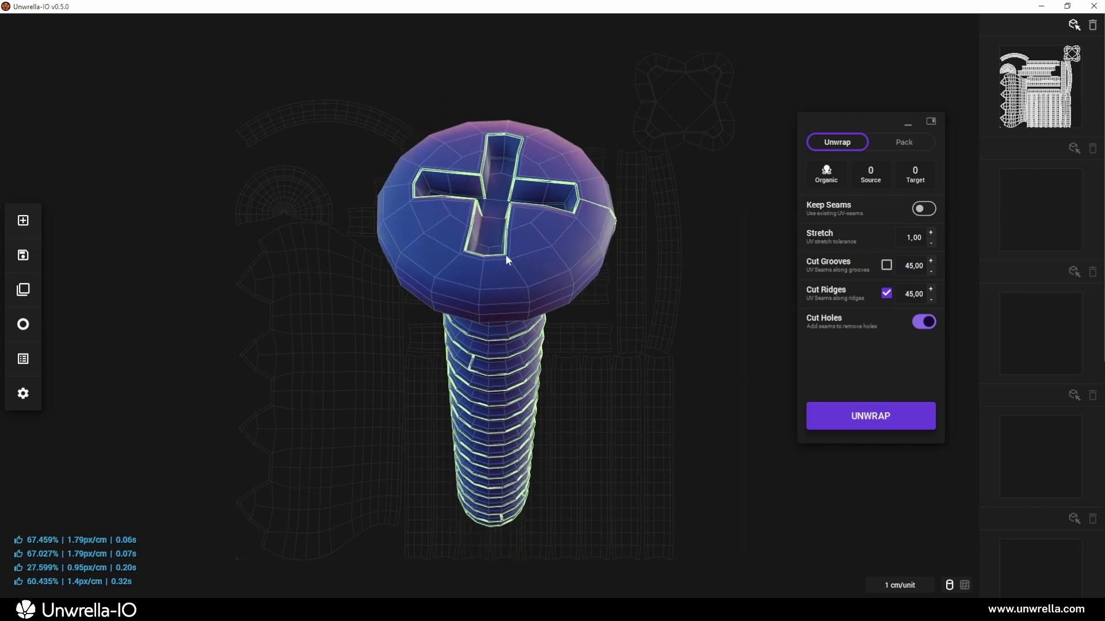
mouse_move(506, 254)
left_mouse_down()
mouse_move(523, 171)
mouse_move(558, 219)
mouse_move(534, 265)
mouse_move(493, 251)
mouse_move(497, 264)
left_mouse_up()
key("c")
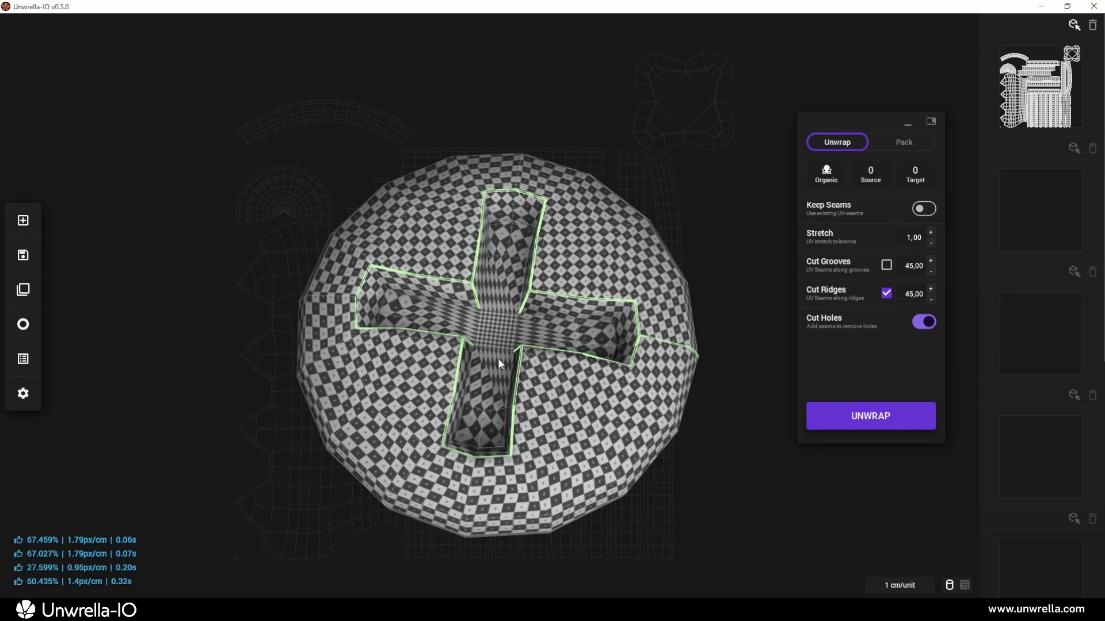
Step: Unwrap the screw with Cut Grooves also enabled at 45,00 and inspect the cross slot and thread seams in 3D
left_click(882, 265)
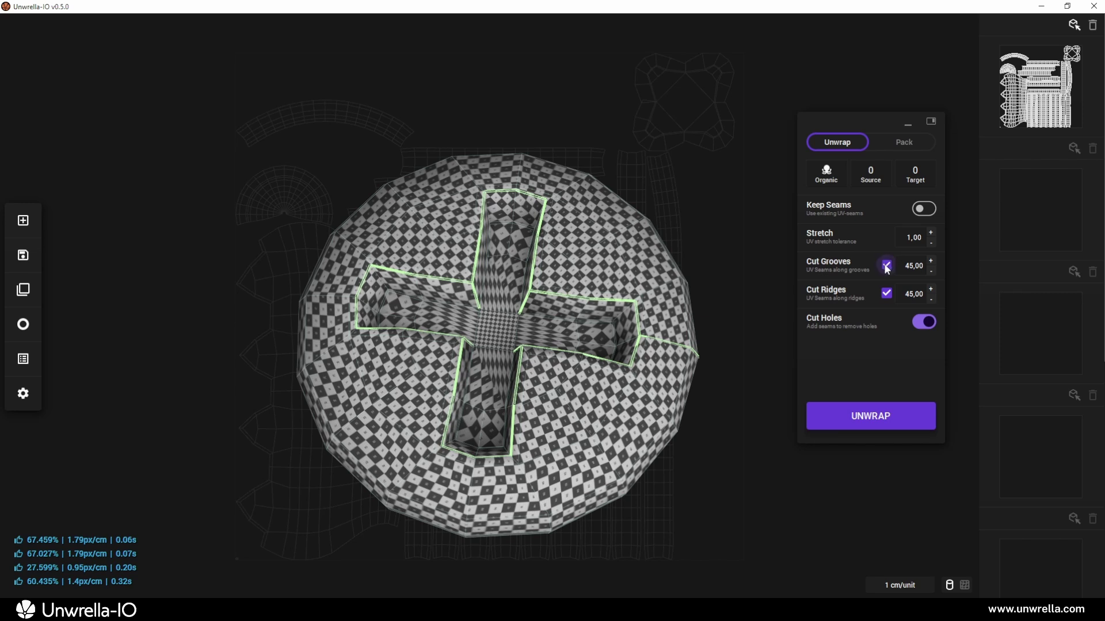
left_click(820, 409)
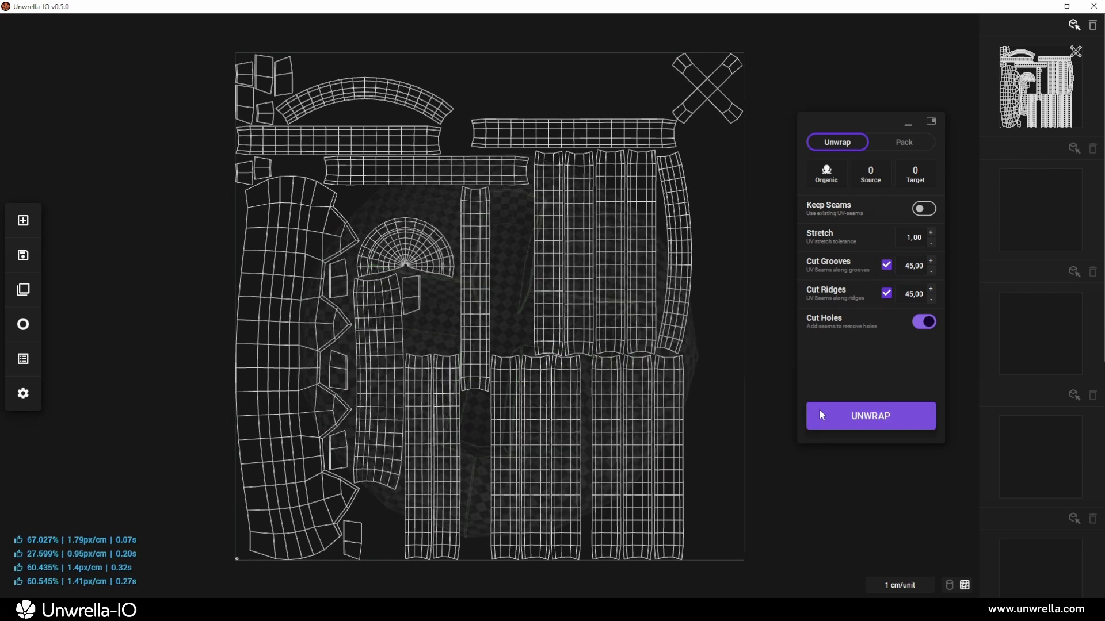
key("Tab")
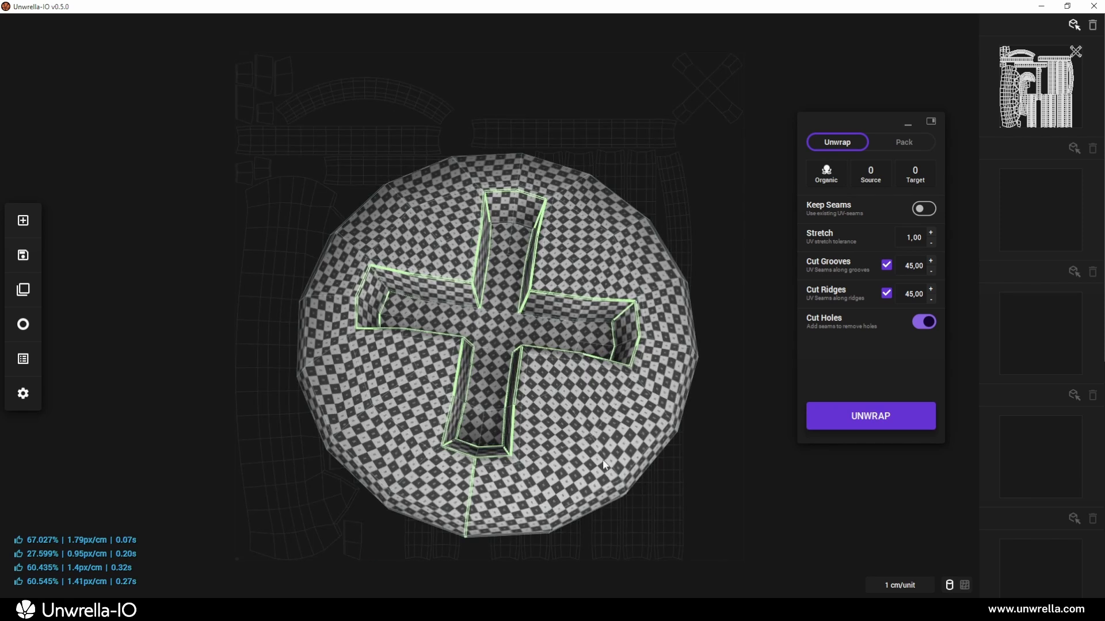
left_click_drag(600, 460, 608, 434)
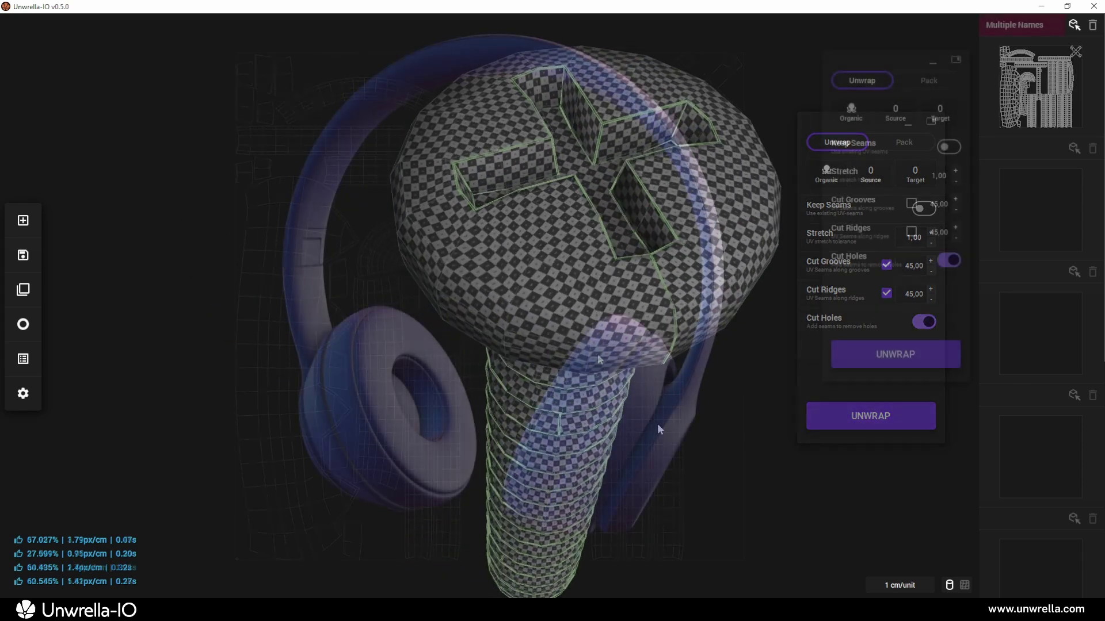
Step: Select the headphones' ear cushion and unwrap it in Organic mode with stretch 1,00 and no groove or ridge cuts
left_click(497, 254)
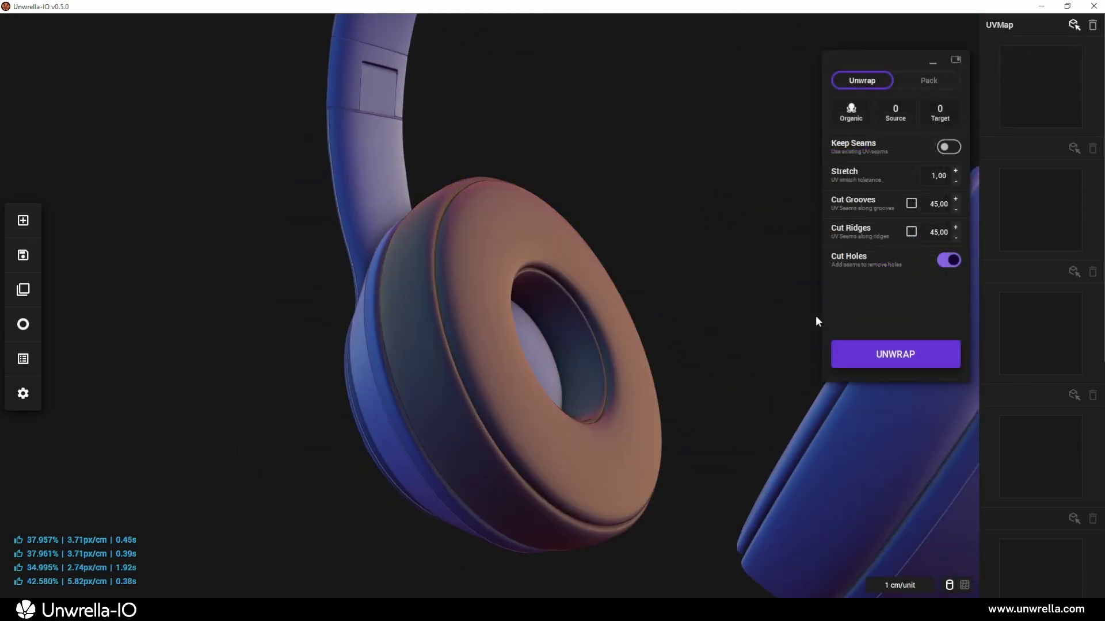
left_click(851, 350)
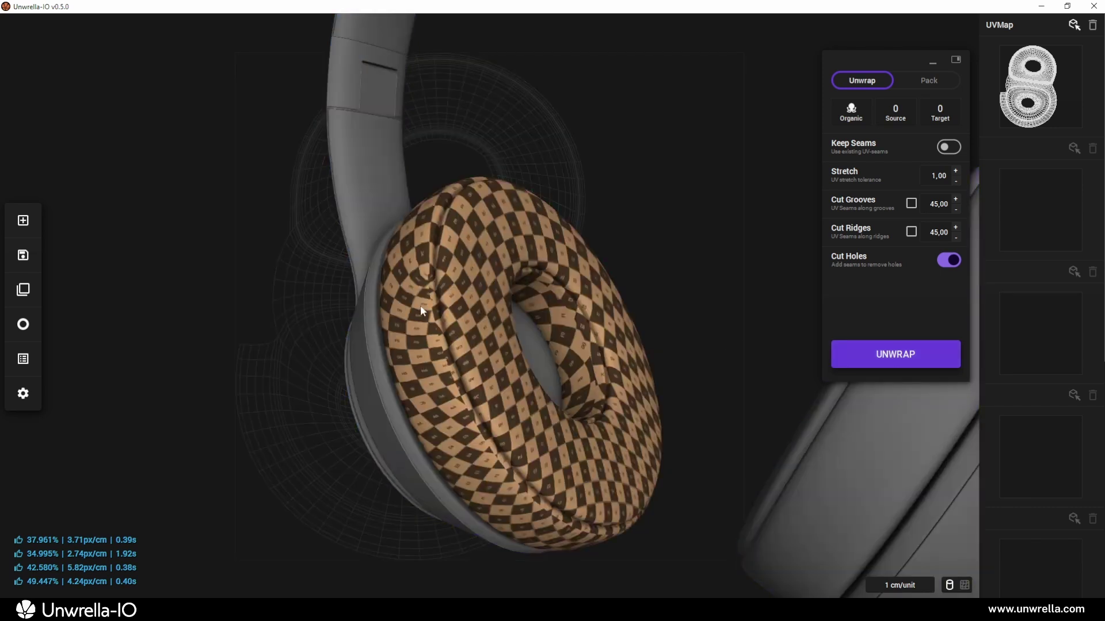
Step: Unwrap the ear cushion again in Organic mode with Cut Ridges enabled at 45,00 and return to the 3D model
left_click(911, 232)
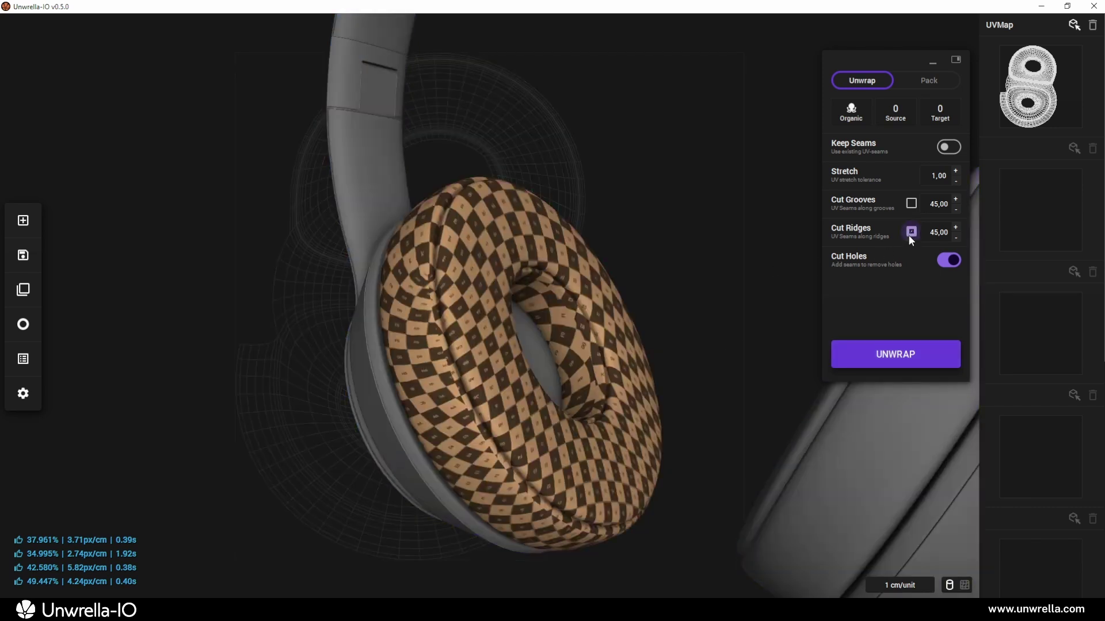
left_click(870, 356)
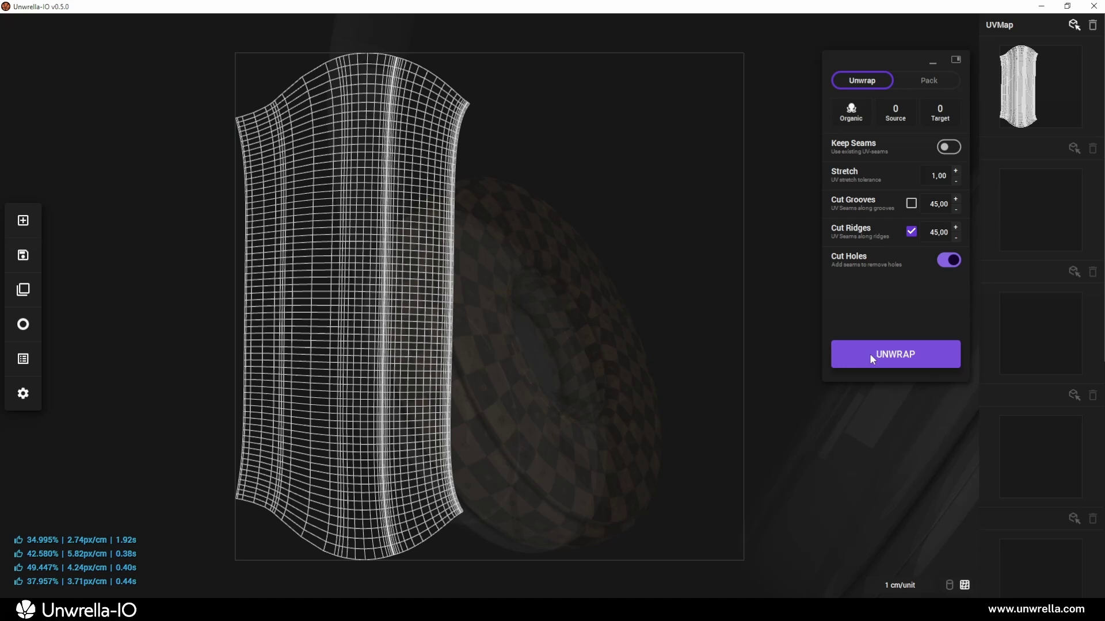
middle_click_drag(719, 340, 534, 344)
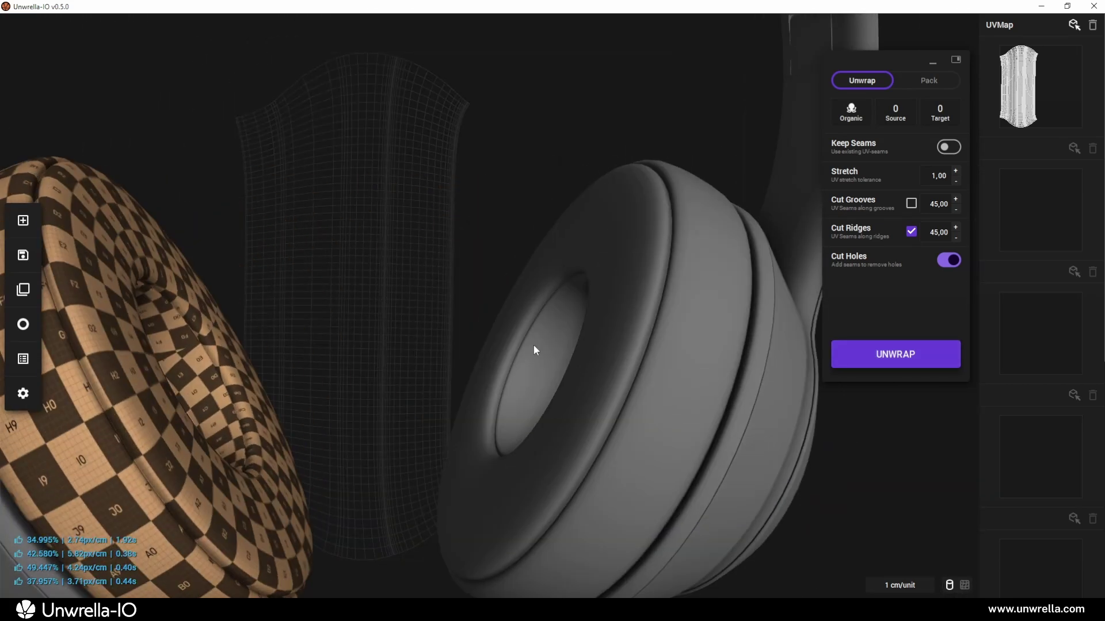
Step: Select the headphones' opposite ear cushion and unwrap it in Organic mode with stretch 1,00 and Cut Ridges at 45,00
left_click(533, 344)
left_click(912, 233)
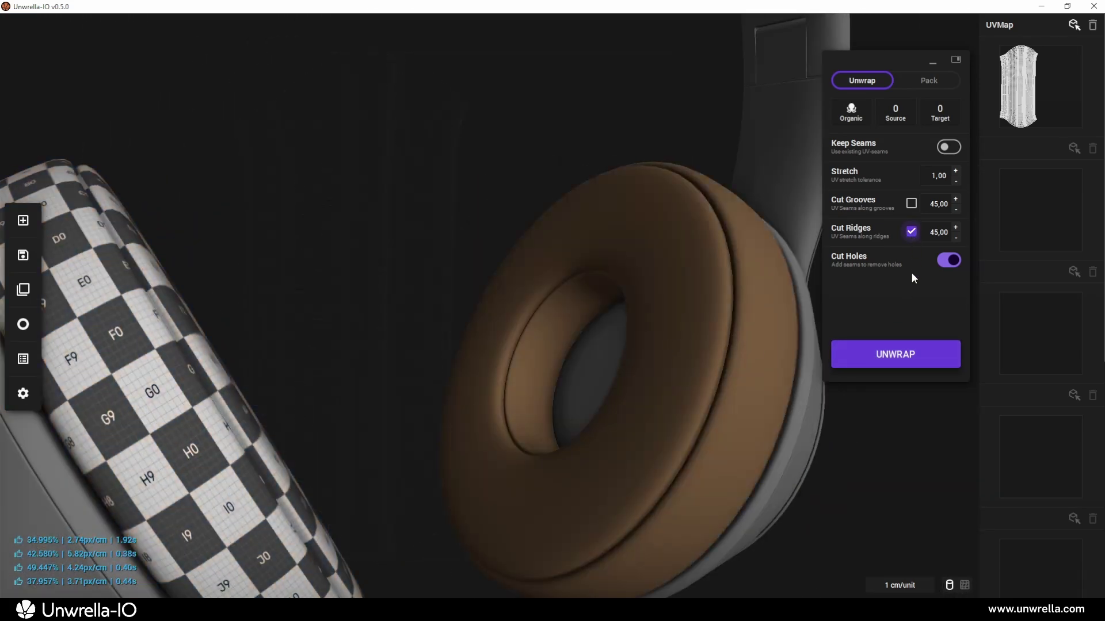
left_click(884, 355)
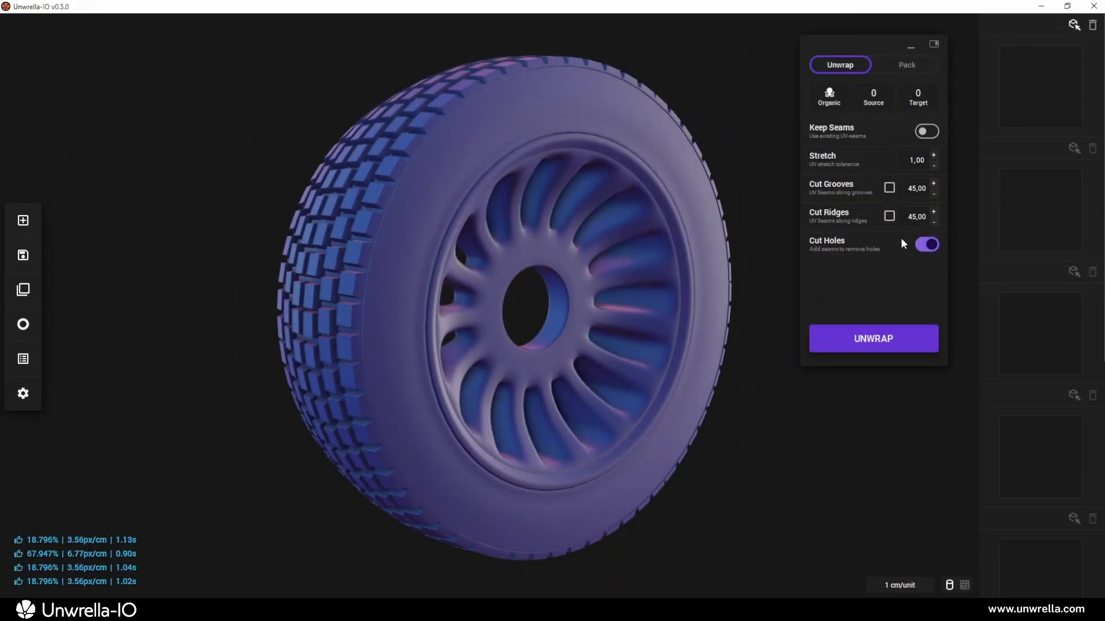
Step: Unwrap the tire in Organic mode at stretch 1,00 with Cut Holes enabled and again with it disabled, comparing the checker pattern
left_click(702, 212)
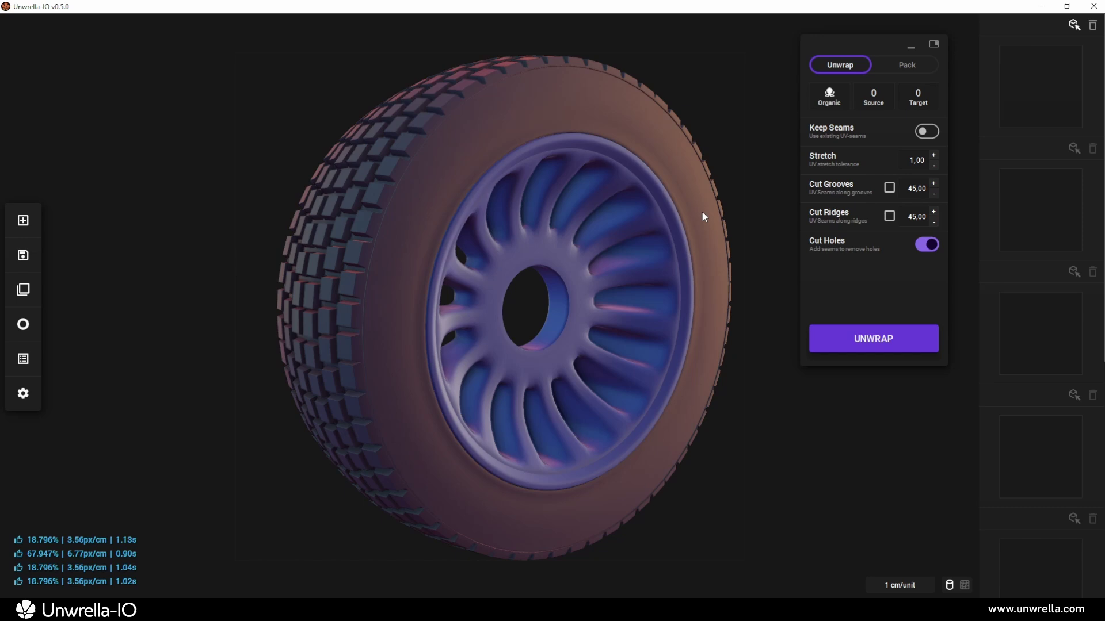
left_click(827, 337)
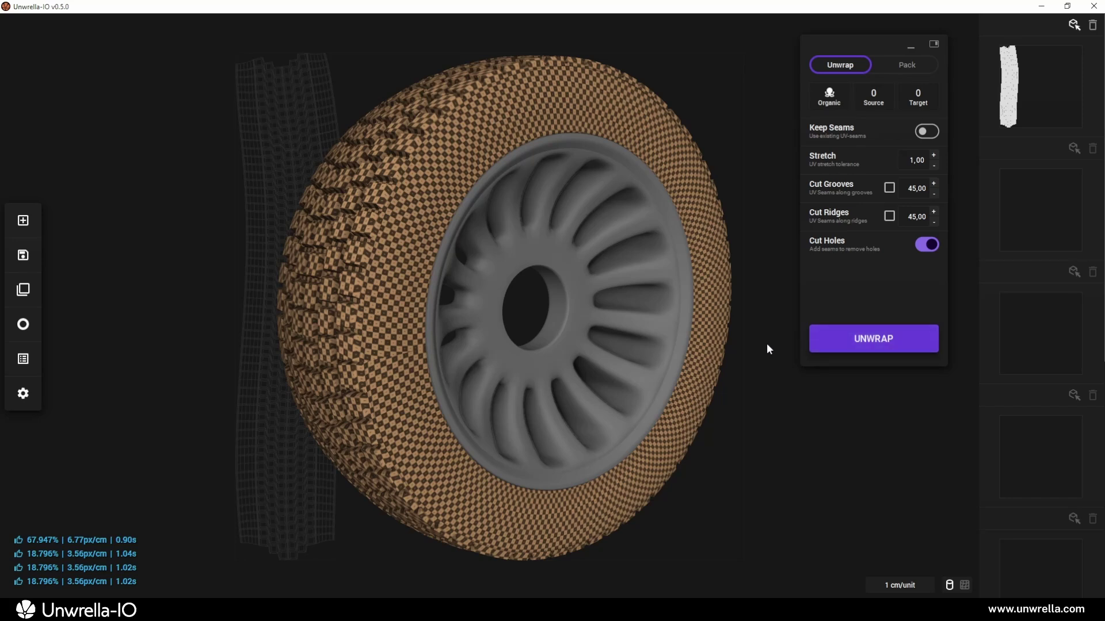
left_click(924, 245)
left_click(838, 336)
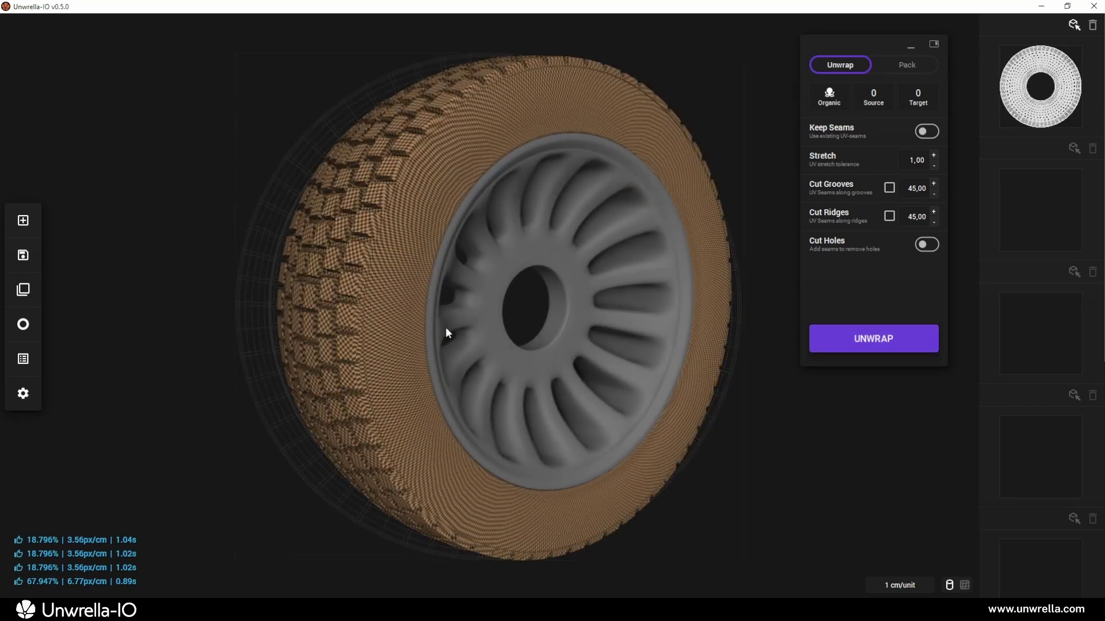
scroll(391, 307, "up", 5)
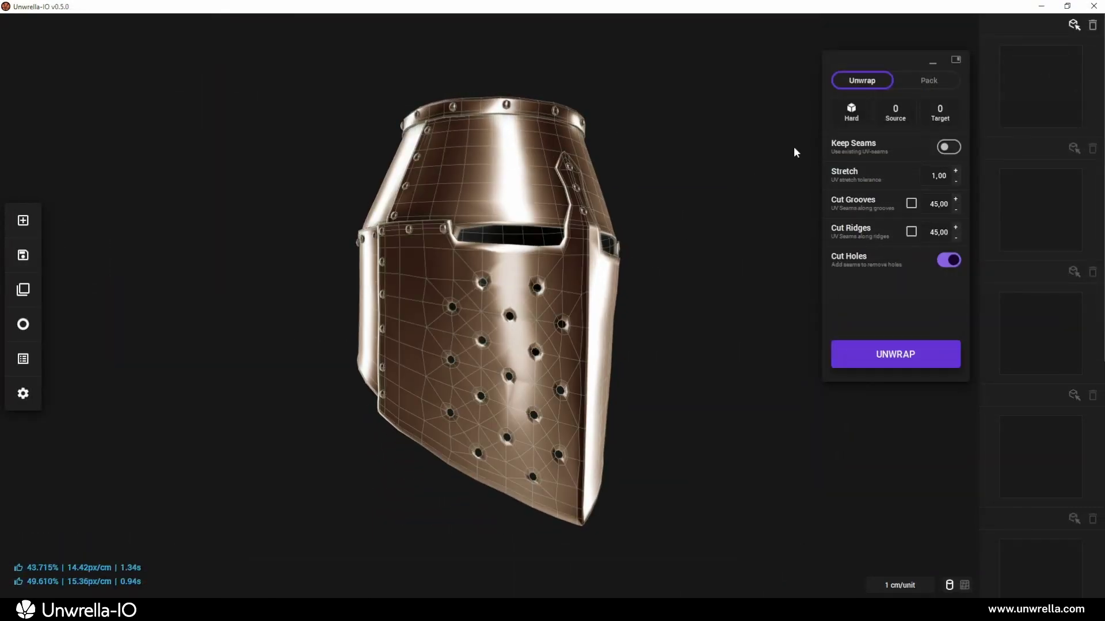
Step: Unwrap the helmet in Organic mode at stretch 1,00, show its checker pattern, and unwrap it again with Cut Holes disabled
left_click(851, 111)
left_click(851, 139)
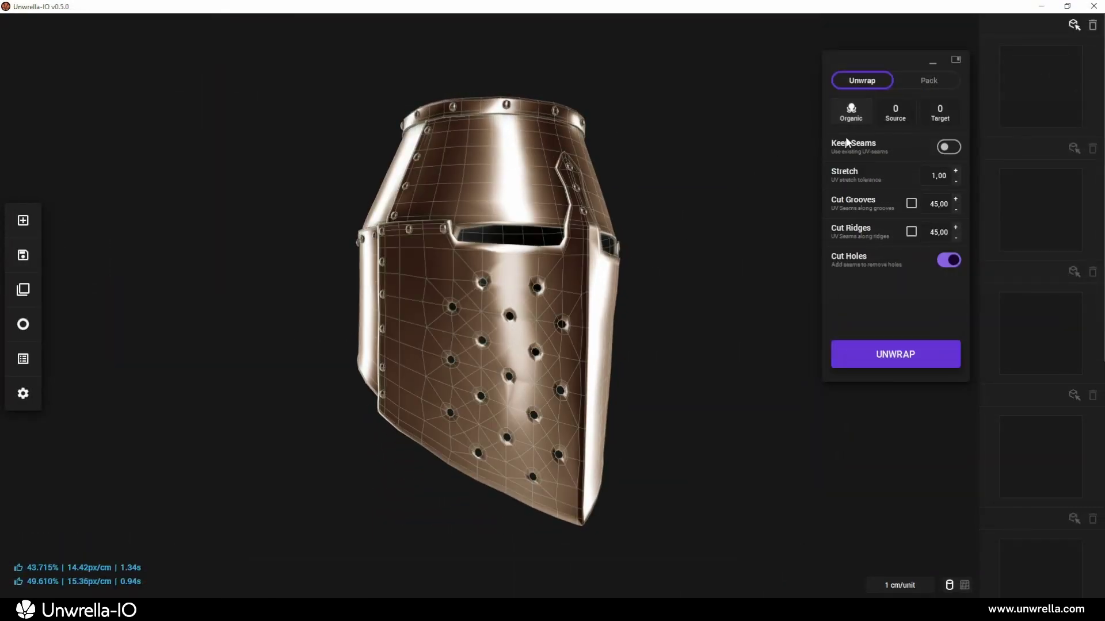
left_click(858, 352)
key("Tab")
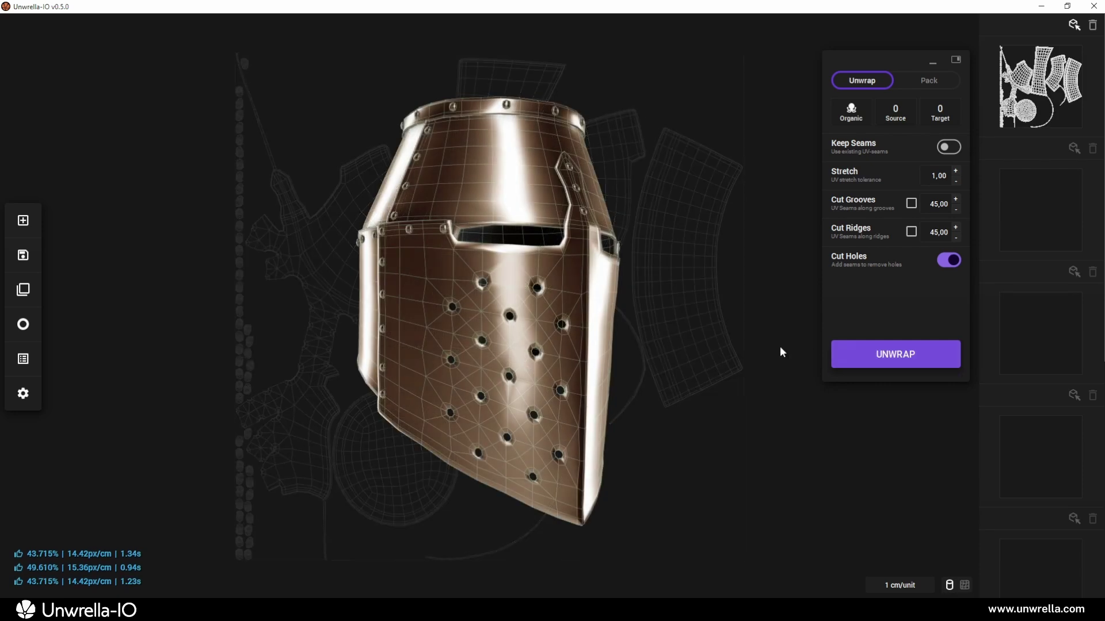
key("t")
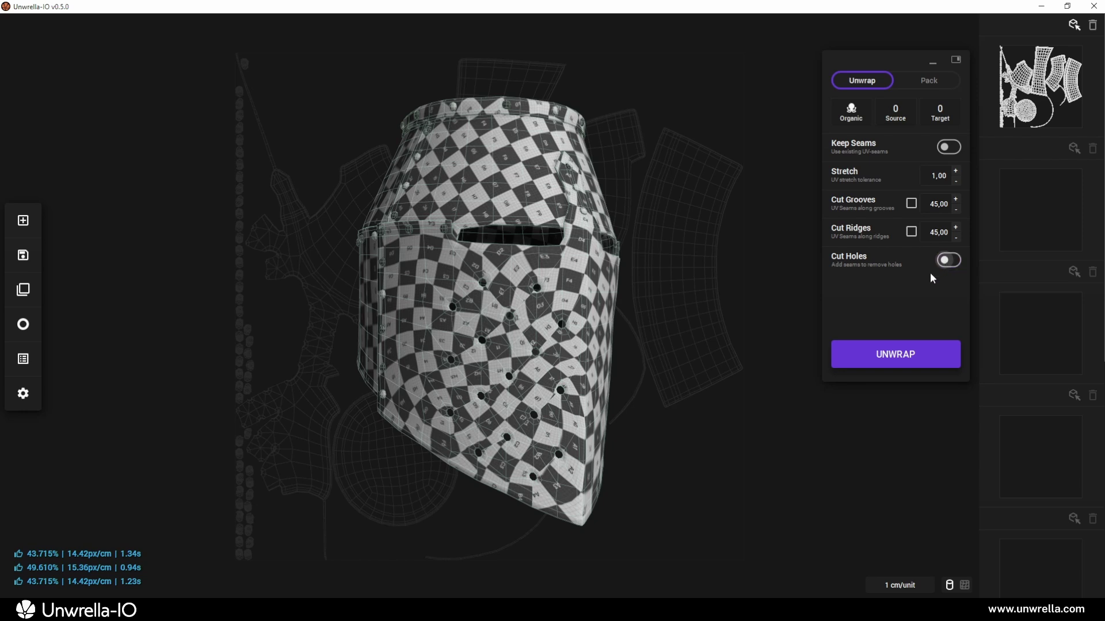
left_click(889, 352)
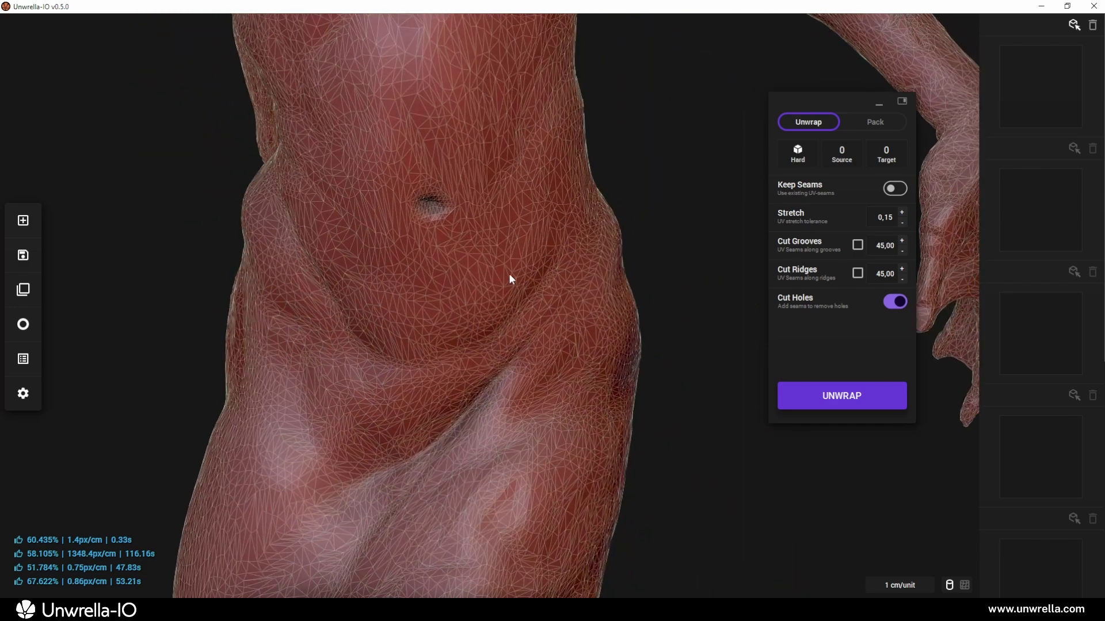
Step: Unwrap the tentacled creature sculpt in Mosaic mode with stretch 0,50 and Cut Holes enabled, and view the model in 3D
scroll(509, 274, "down", 10)
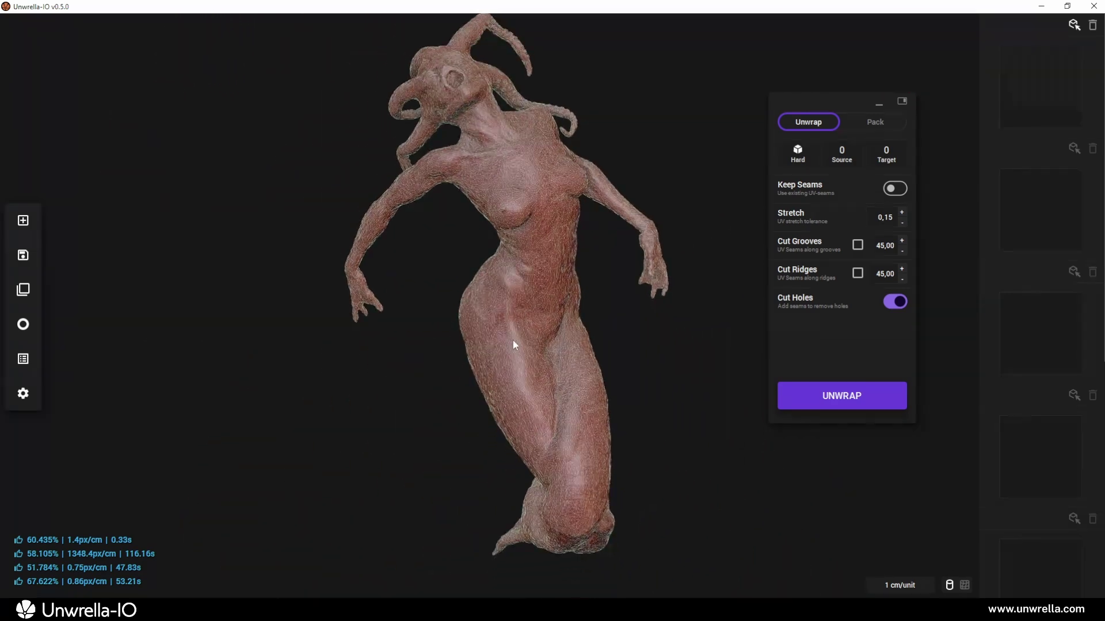
left_click_drag(559, 294, 571, 307)
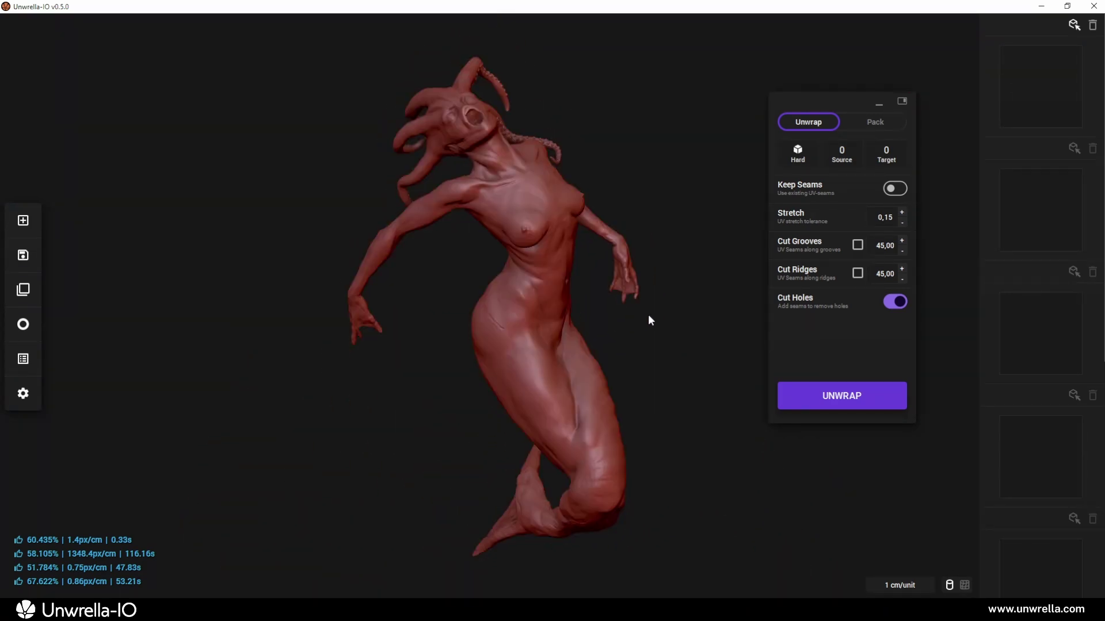
left_click(797, 155)
left_click(801, 208)
left_click(880, 216)
left_click(800, 394)
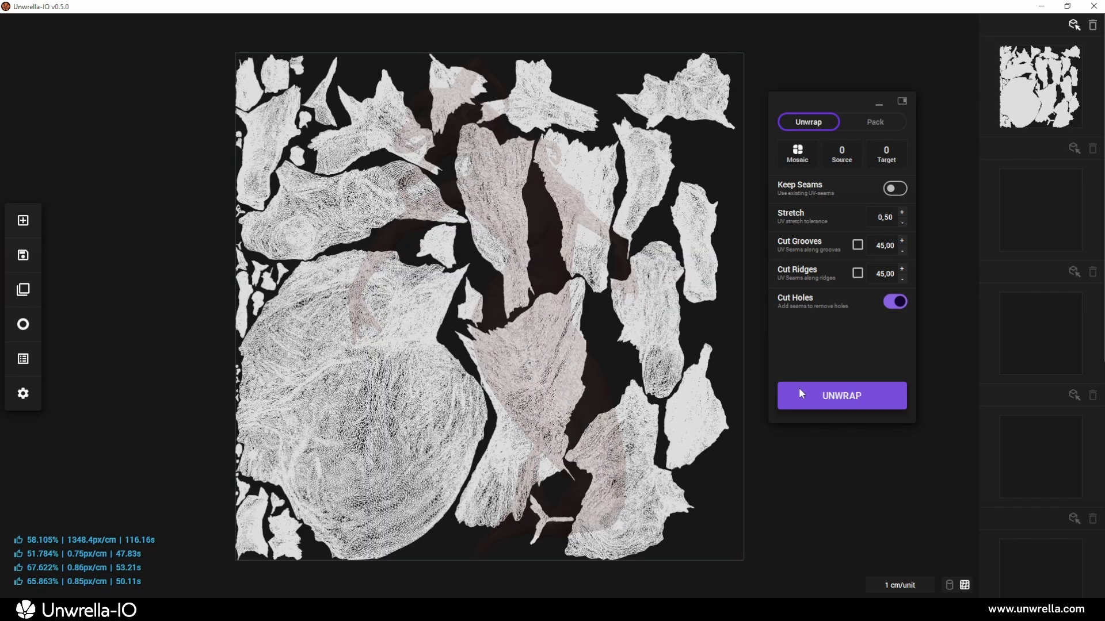
key("Tab")
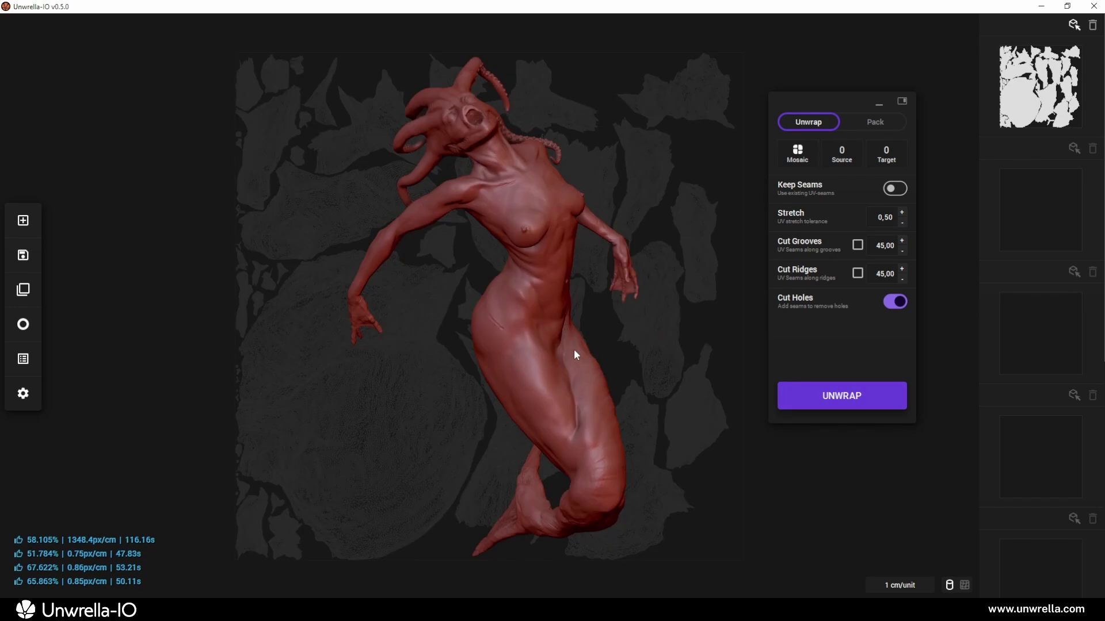
left_click_drag(574, 350, 409, 361)
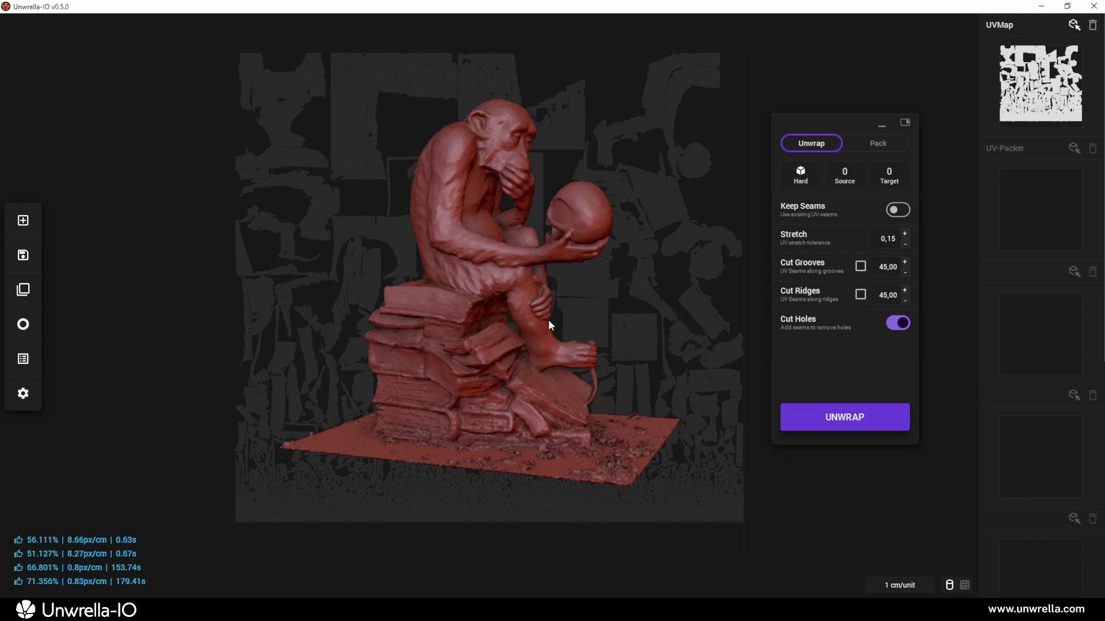
Step: Display the checker pattern and UV seams on the monkey statue and examine its Mosaic unwrap from several sides
left_click_drag(548, 320, 512, 308)
right_click_drag(460, 317, 491, 125)
middle_click_drag(517, 135, 467, 267)
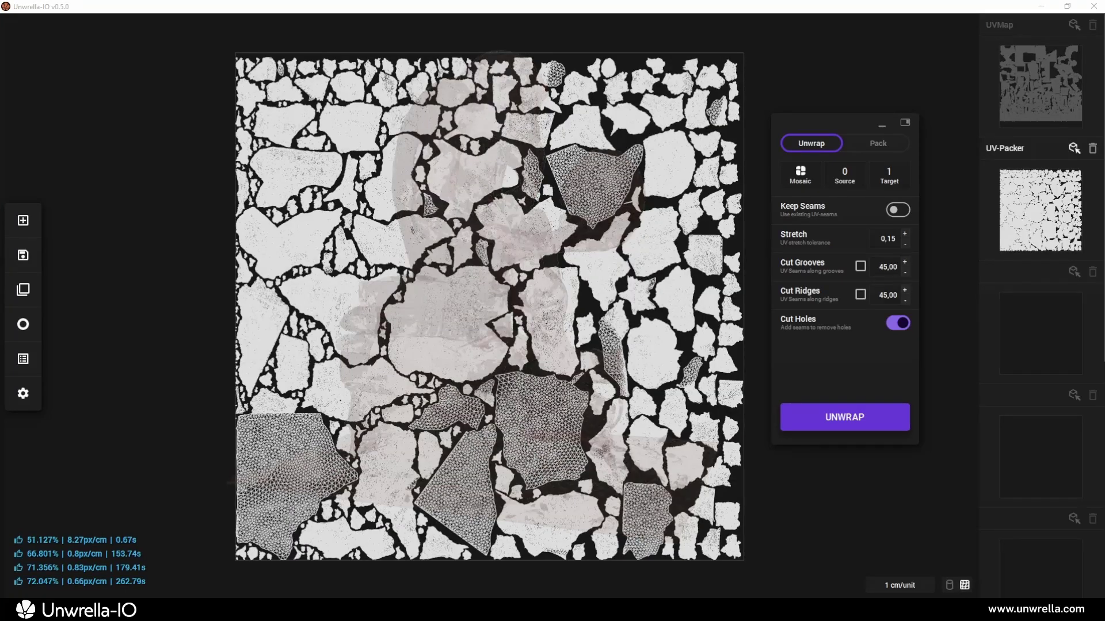
left_click(508, 287)
key("c")
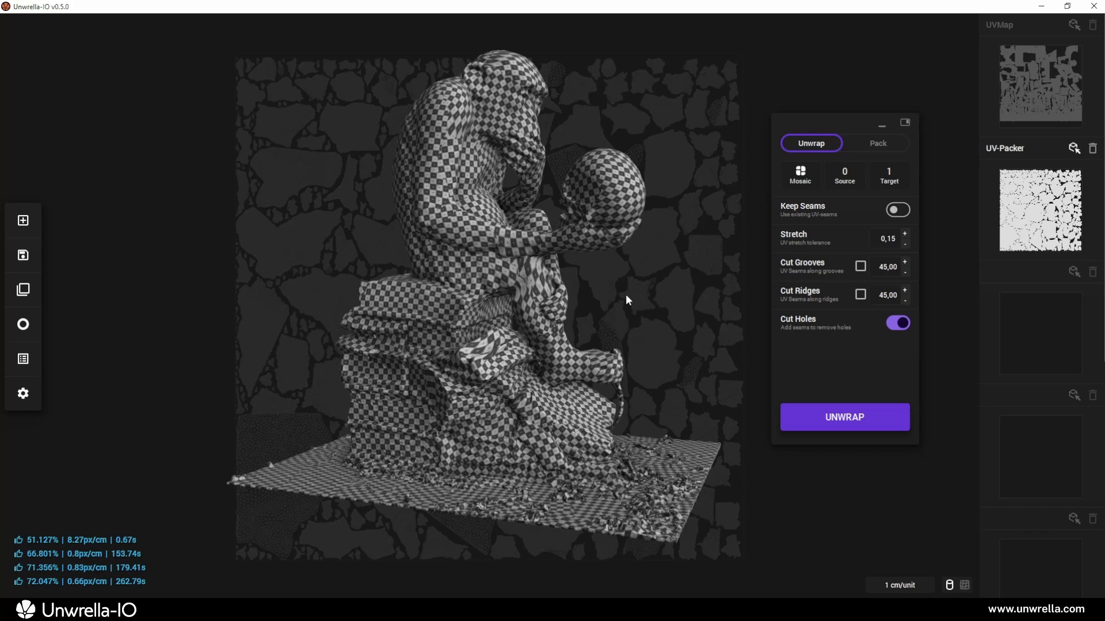
left_click_drag(634, 294, 329, 297)
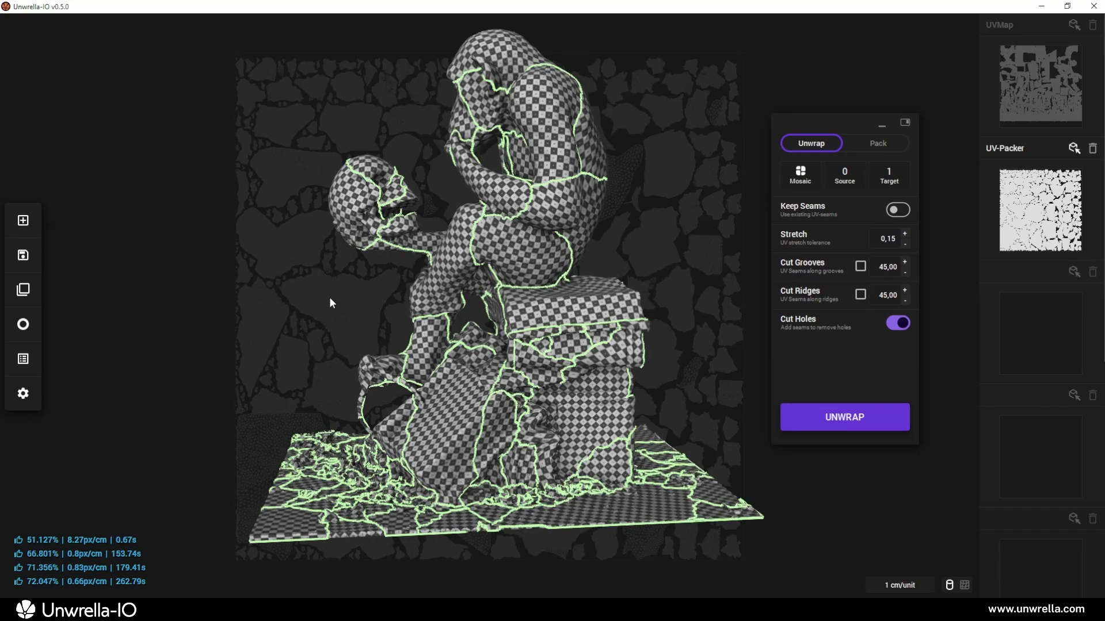
left_click_drag(683, 301, 413, 303)
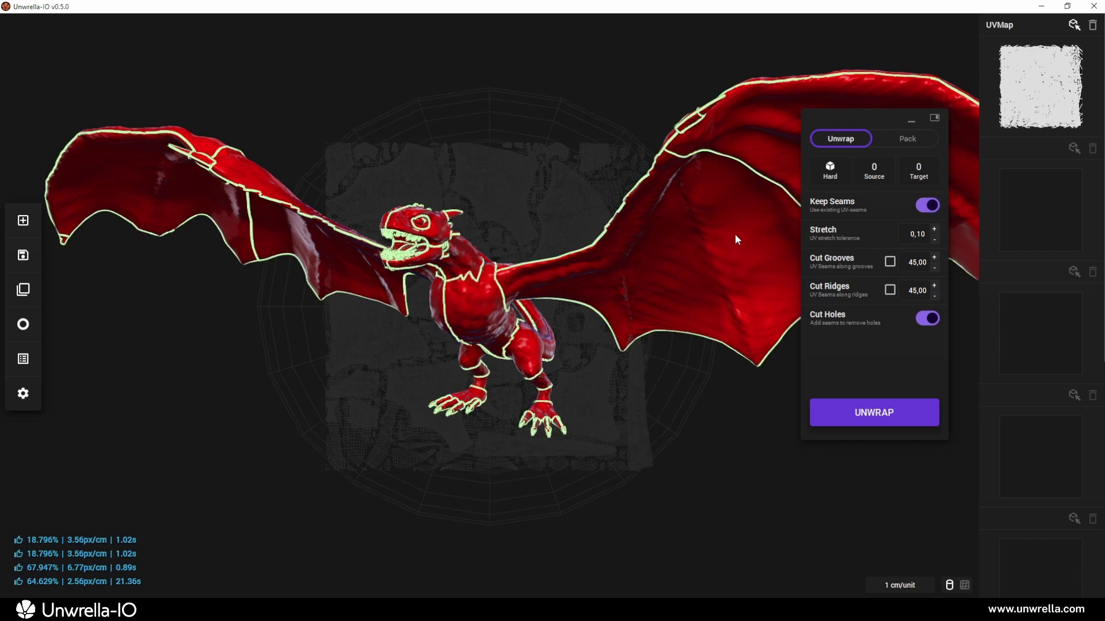
Step: Unwrap the dragon in Organic mode with Keep Seams enabled, stretch 1,00 and target channel 1
left_click(831, 179)
left_click(833, 193)
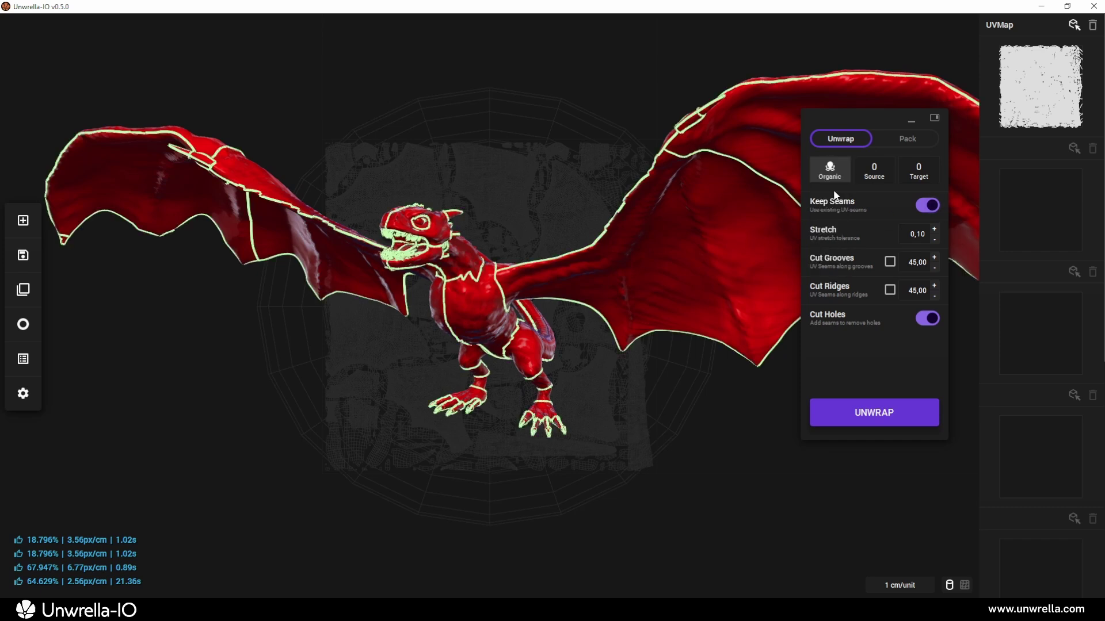
left_click_drag(905, 232, 1030, 229)
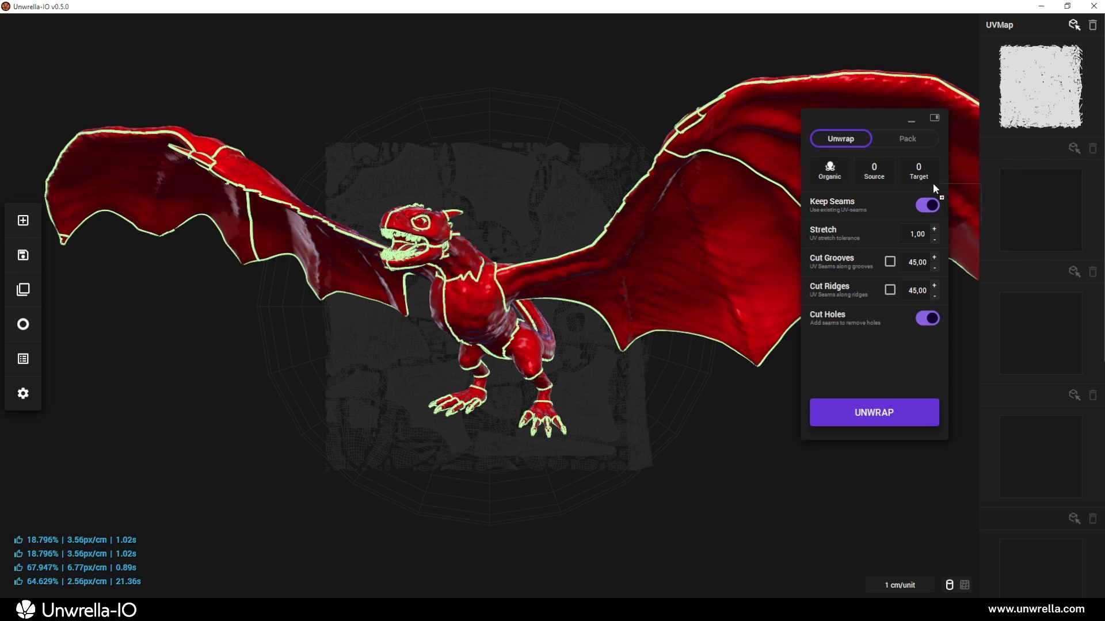
left_click(919, 171)
left_click(857, 413)
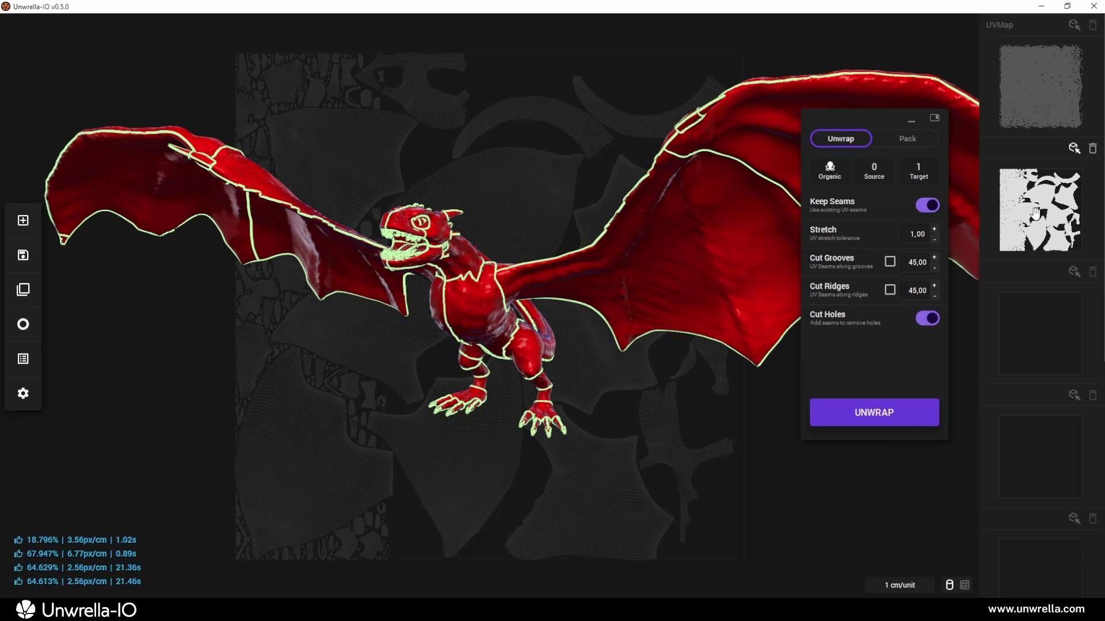
Step: Compare the dragon's original UVMap layout with the new unwrap in channel 1
left_click(1033, 101)
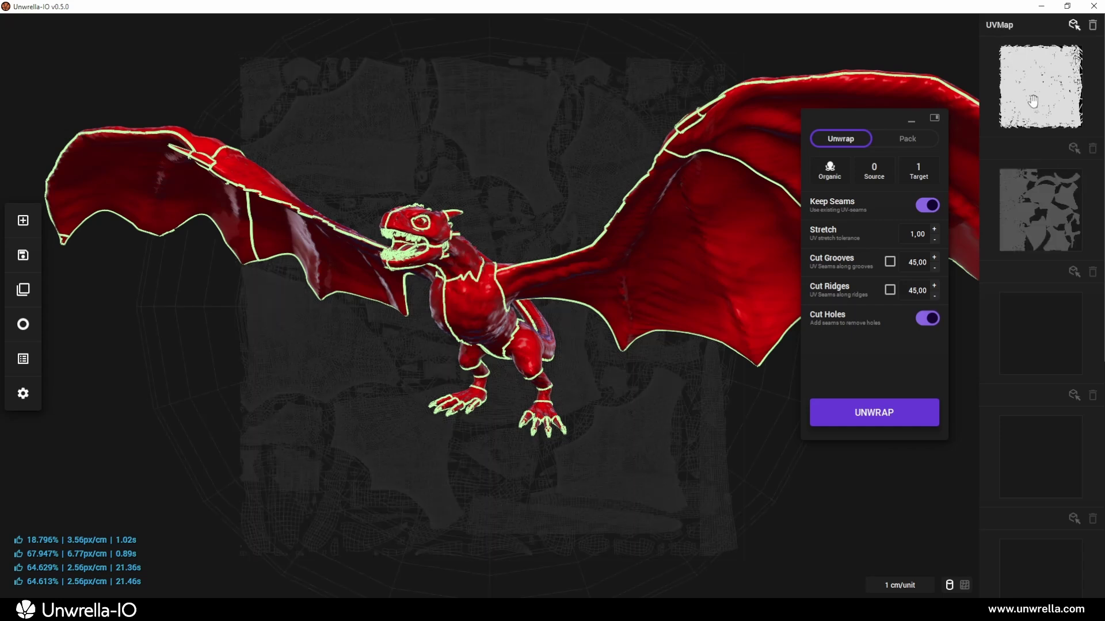
left_click(1031, 188)
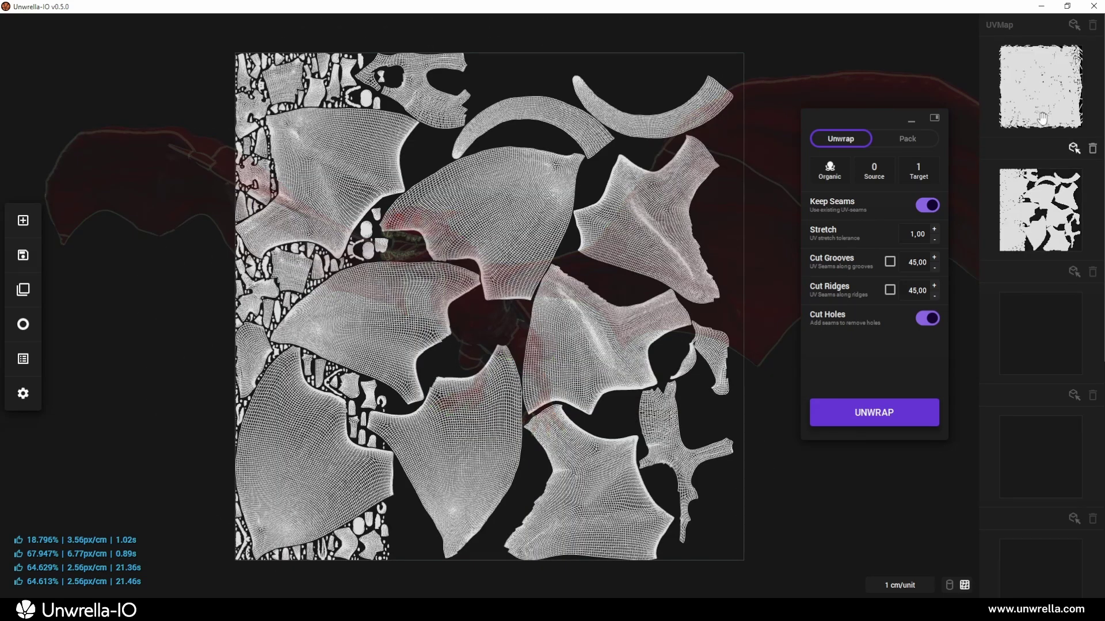